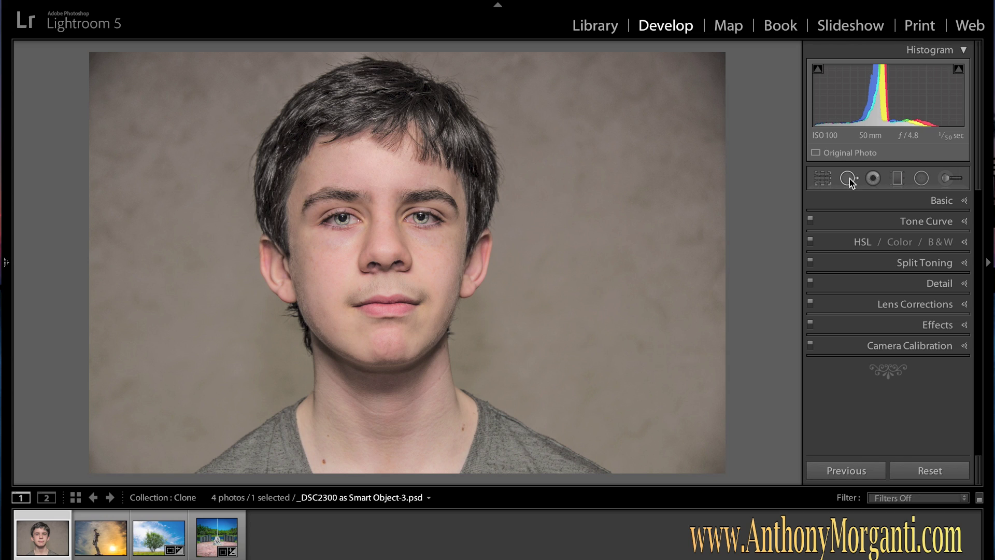
key("q")
key("q")
left_click(847, 182)
left_click(848, 182)
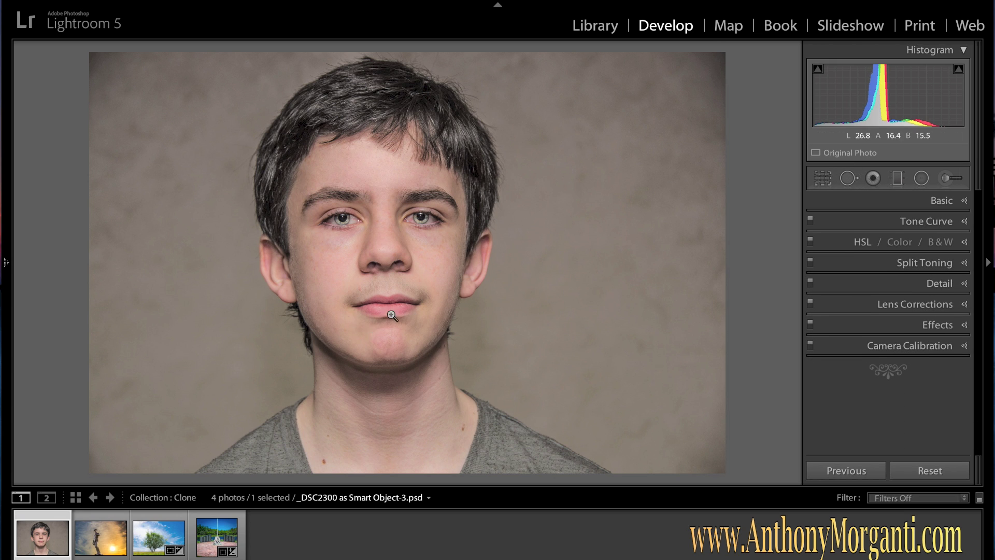
Step: Heal the large mole at the base of the neck using the Spot Removal tool in Heal mode at size 57
left_click(328, 450)
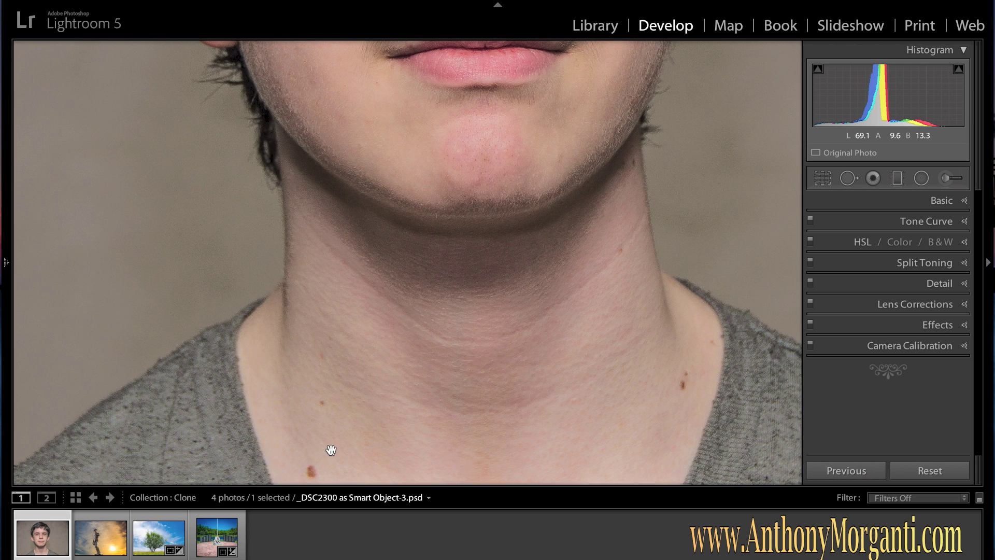
left_click_drag(330, 451, 334, 406)
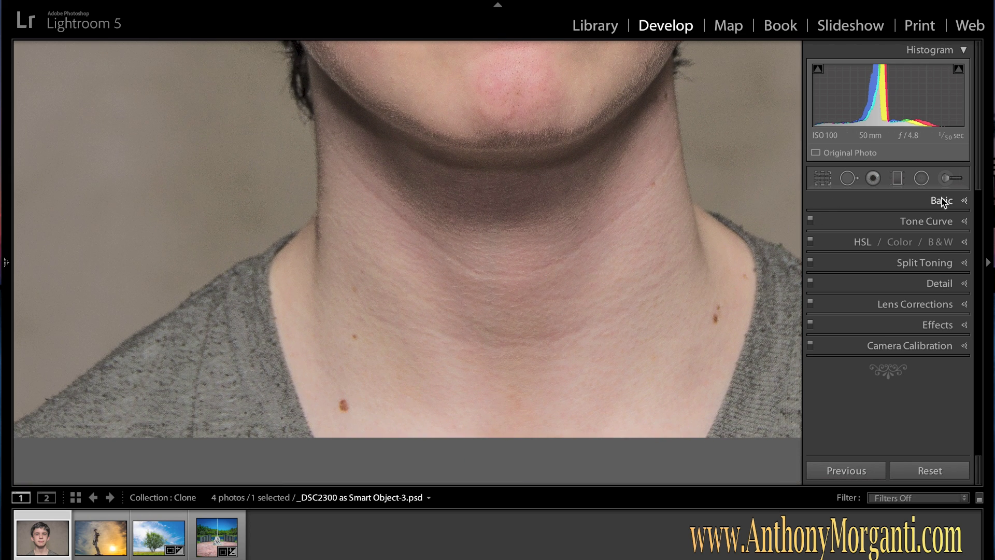
left_click(849, 180)
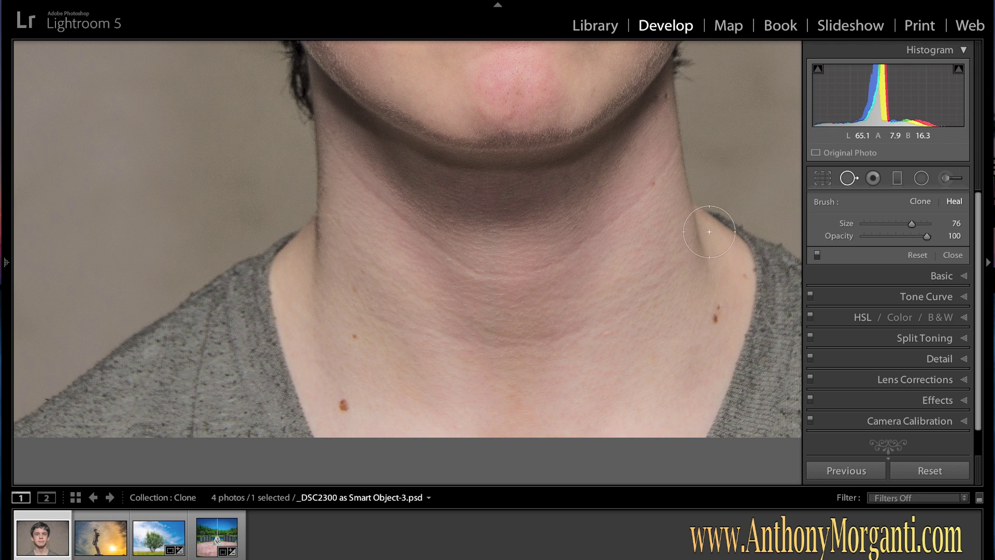
scroll(704, 238, "down", 1)
scroll(704, 243, "down", 10)
scroll(707, 242, "up", 5)
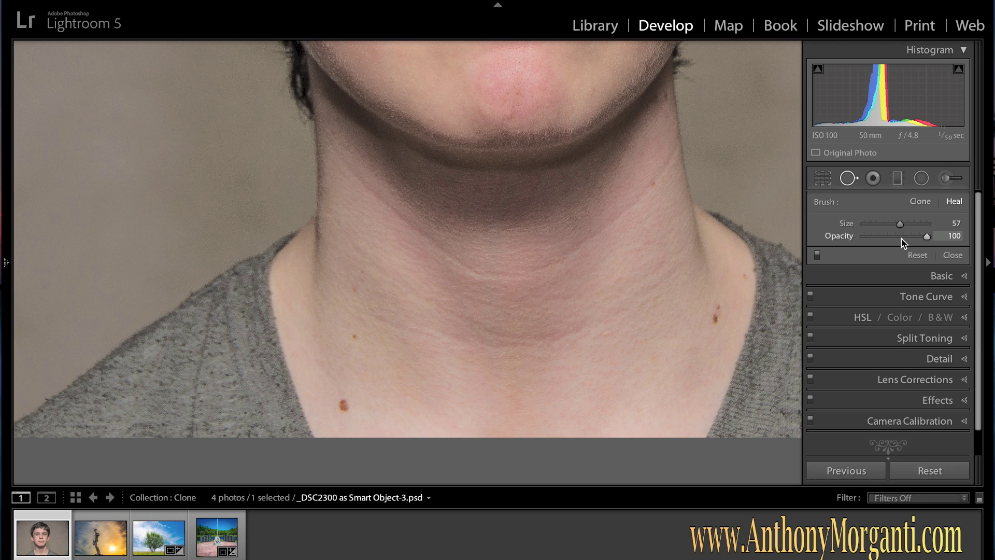
left_click(343, 405)
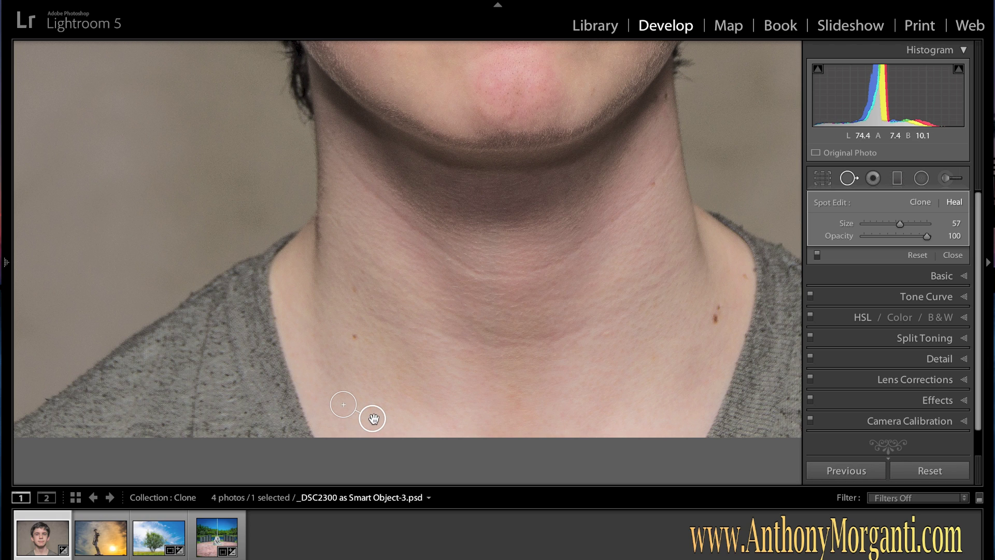
Step: Try Clone against Heal on the large mole with its source moved onto the grey shirt
mouse_move(373, 420)
left_mouse_down()
mouse_move(378, 378)
mouse_move(384, 400)
mouse_move(347, 360)
mouse_move(264, 390)
mouse_move(249, 412)
left_mouse_up()
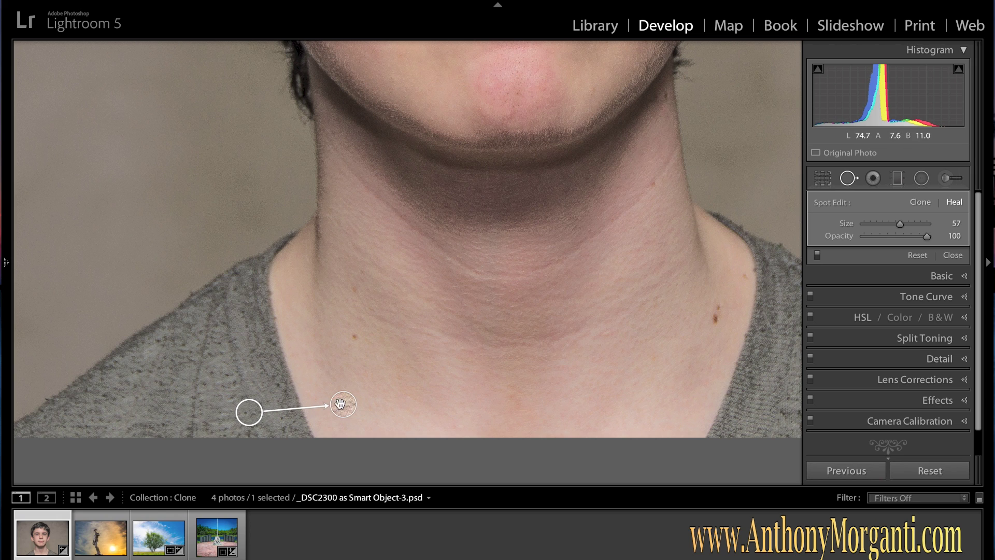
left_click(920, 202)
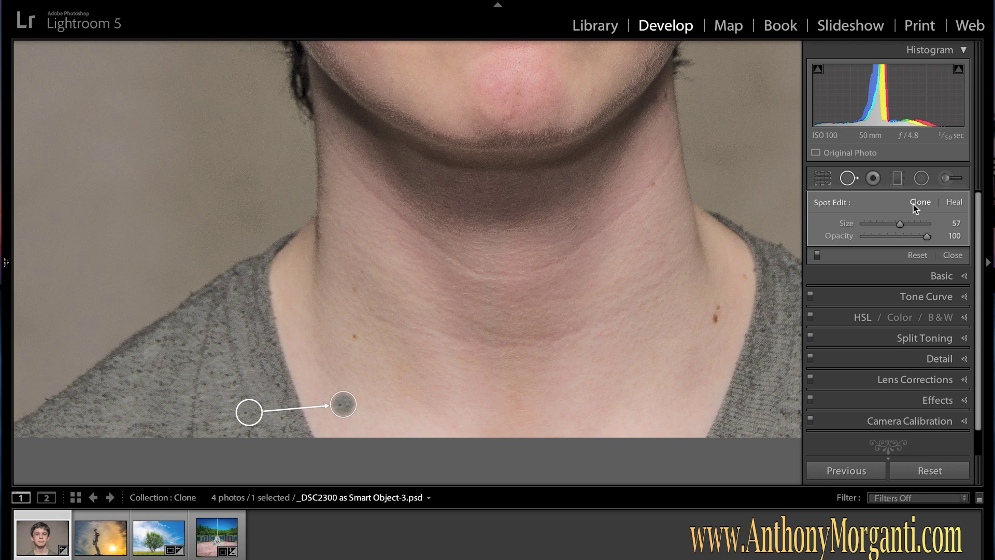
left_click(955, 204)
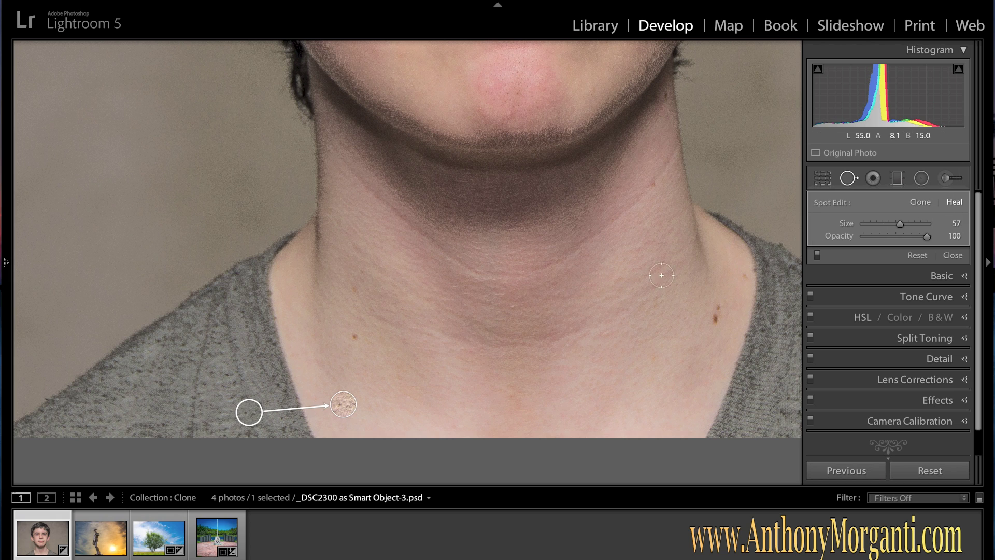
Step: Place the large mole's source on clean skin beside it and heal the blemishes above it at size 33
mouse_move(248, 412)
left_mouse_down()
mouse_move(379, 387)
mouse_move(385, 416)
left_mouse_up()
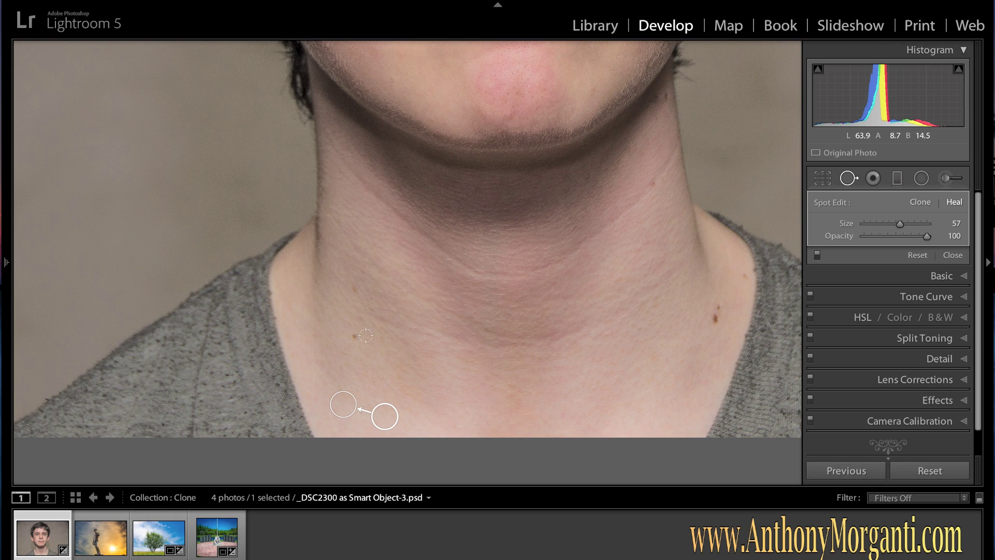
left_click(354, 335)
left_click(353, 288)
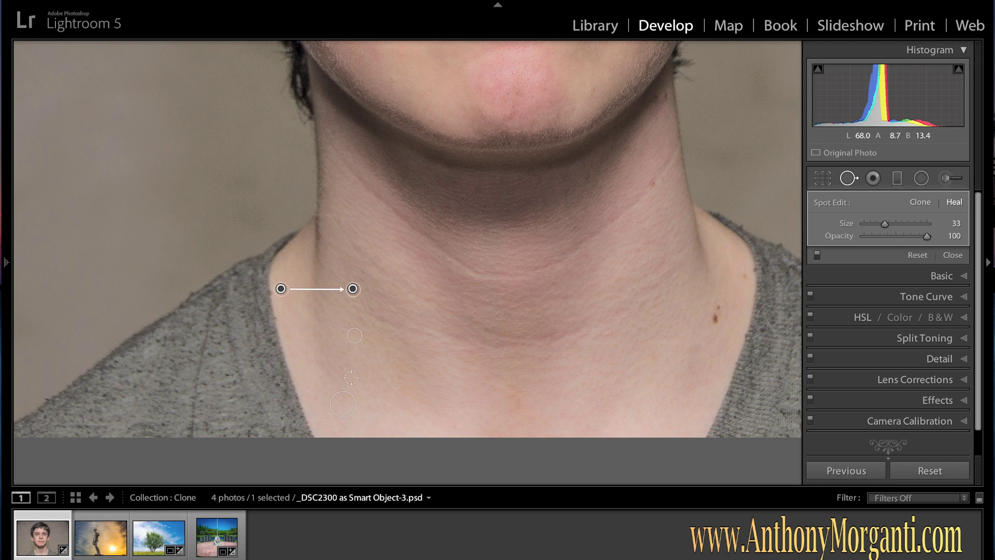
scroll(343, 403, "up", 5)
left_click(343, 404)
mouse_move(382, 412)
left_mouse_down()
mouse_move(373, 380)
mouse_move(382, 376)
mouse_move(380, 398)
left_mouse_up()
mouse_move(354, 334)
left_mouse_down()
mouse_move(349, 327)
mouse_move(357, 332)
left_mouse_up()
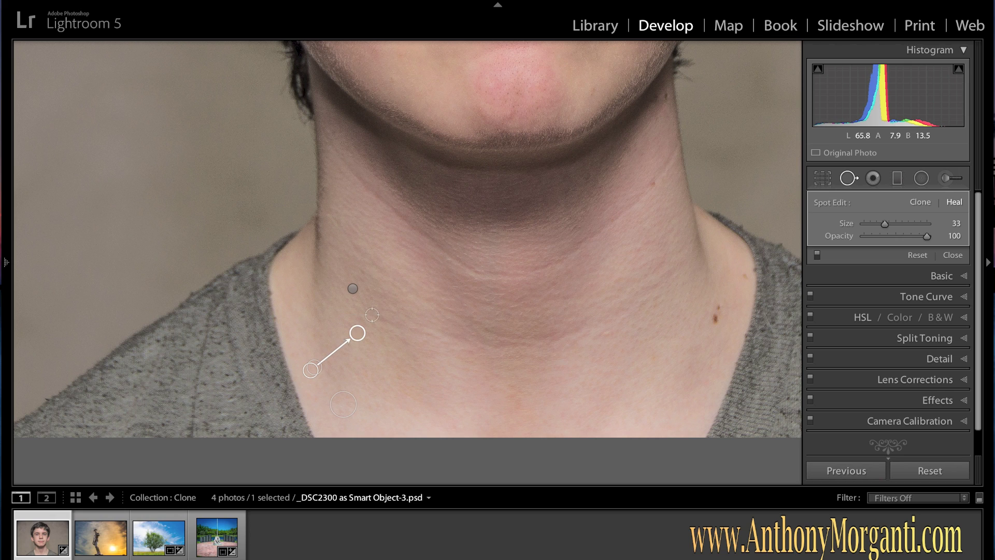
Step: Heal the mole and the small spots on the other side of the neck, sampling from nearby clean skin
left_click(715, 319)
left_click_drag(719, 342, 725, 297)
left_click(744, 296)
left_click(654, 185)
Step: Paint a healing stroke at size 39 along the skin beneath the eye on the photo's left side
key("z")
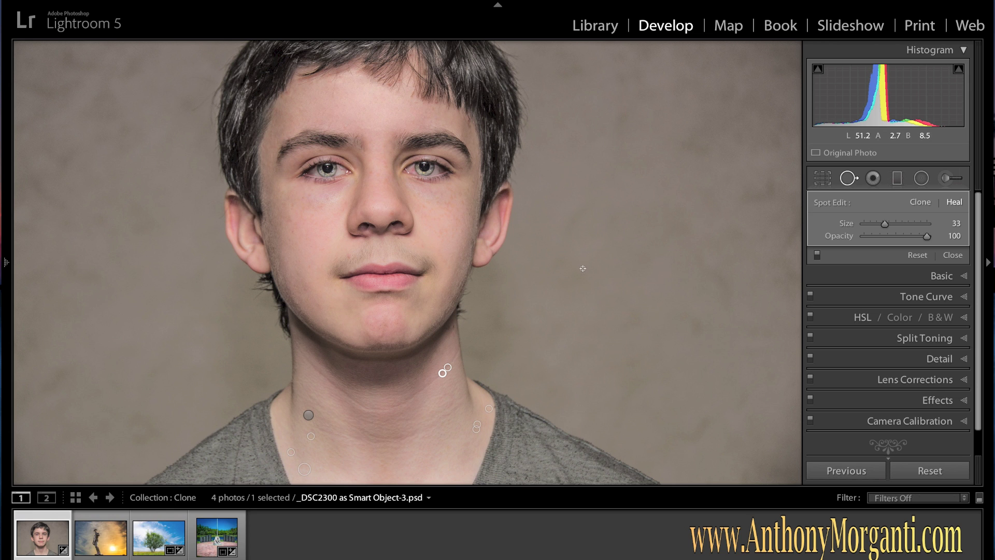
key("z")
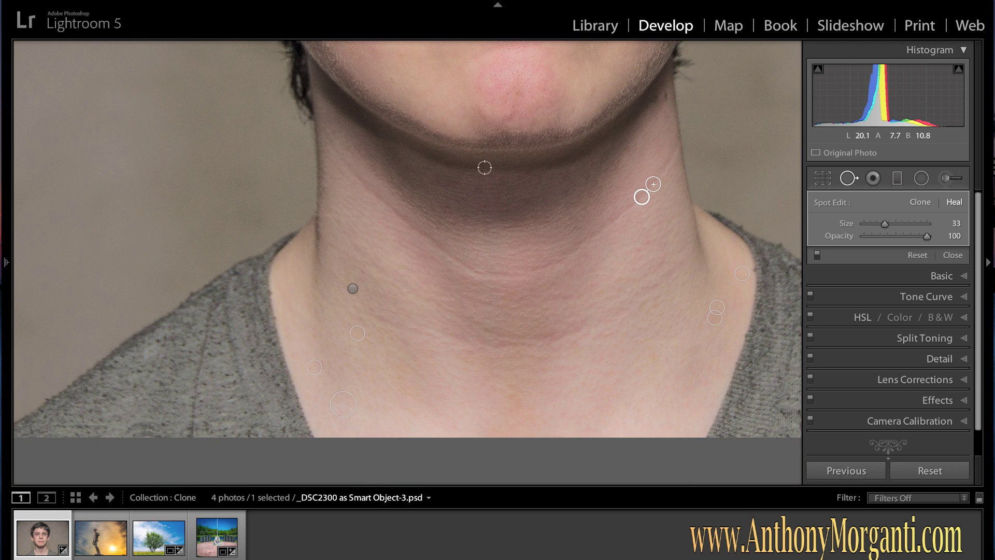
left_click_drag(455, 116, 495, 459)
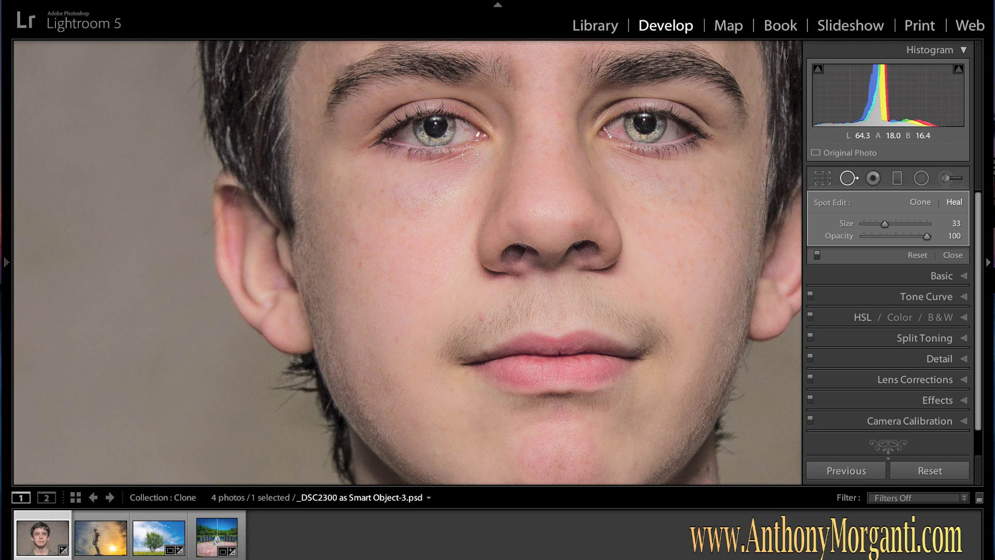
scroll(468, 154, "up", 2)
left_click_drag(468, 153, 398, 168)
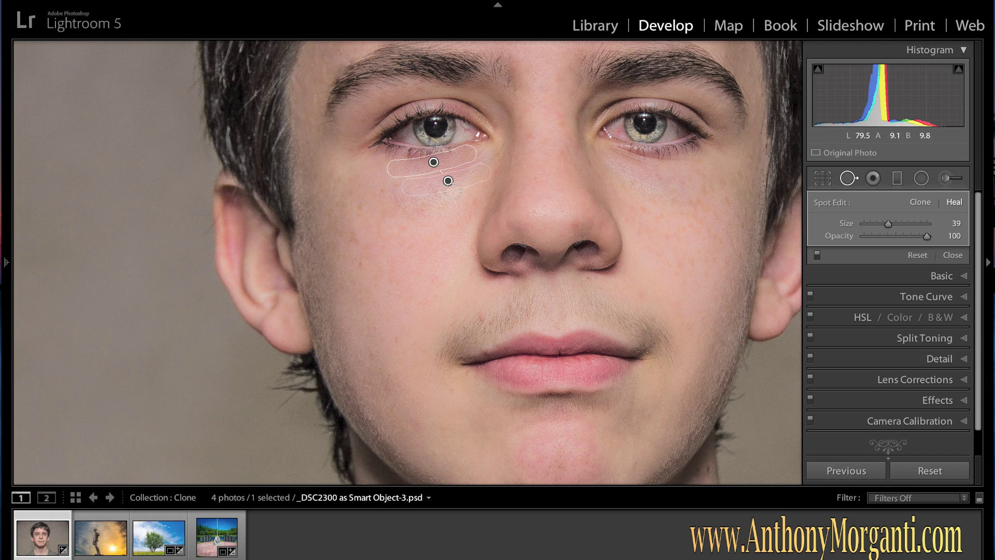
Step: Compare the under-eye area with and without the healing stroke while its overlay is hidden
key("h")
key("h")
key("h")
key("ctrl+y")
key("ctrl+z")
key("ctrl+y")
key("ctrl+z")
Step: Reduce the under-eye healing stroke's opacity to 36 and compare the photo with and without the spot edits
left_click_drag(927, 237, 886, 237)
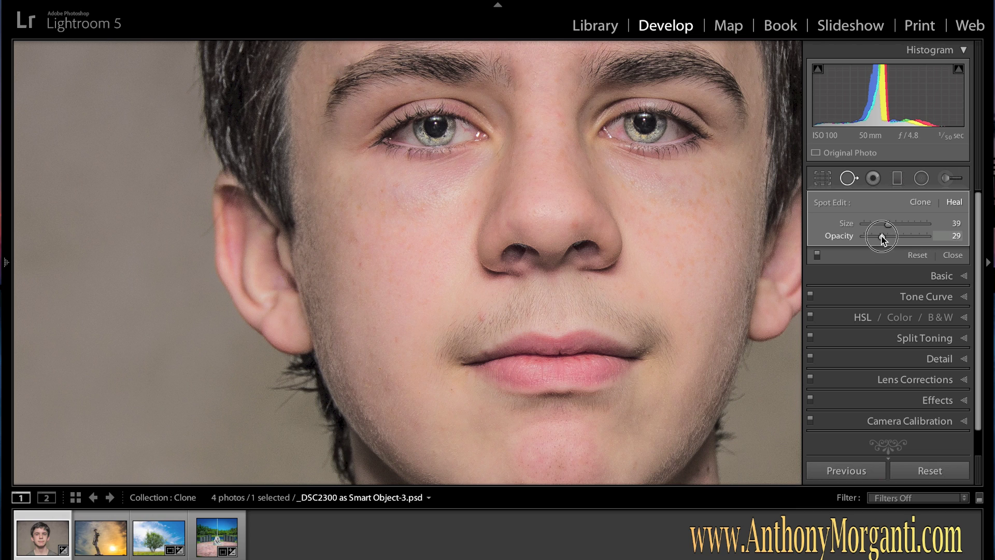
left_click_drag(884, 237, 886, 237)
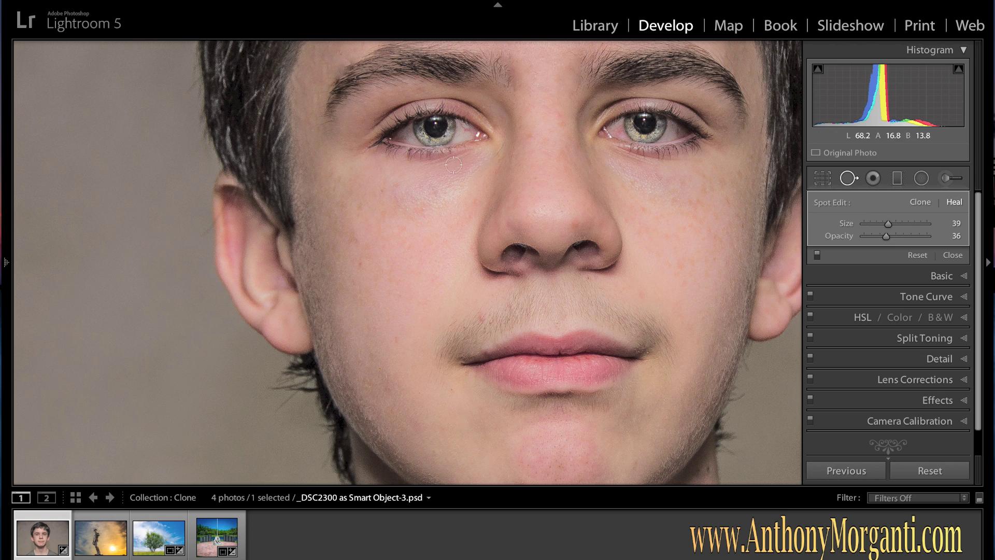
left_click(819, 259)
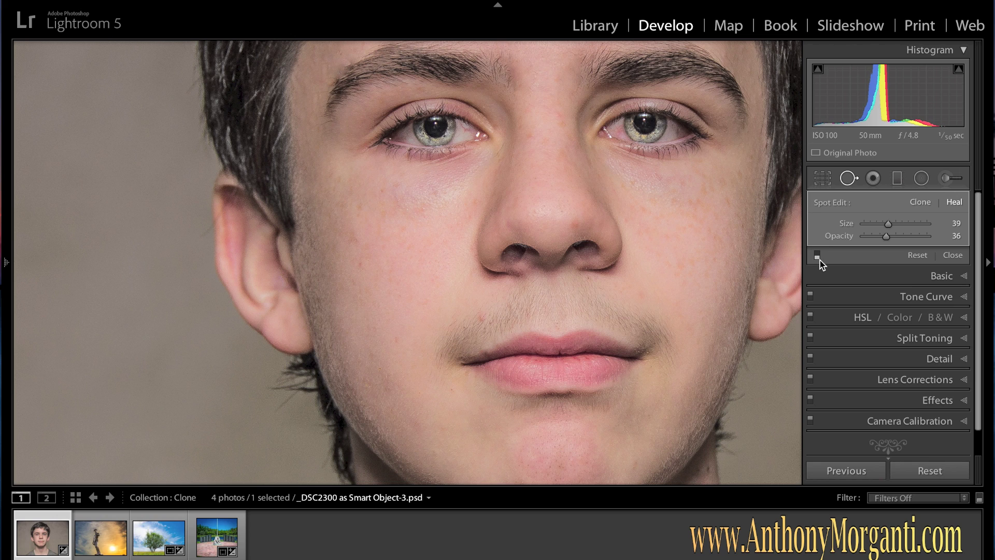
left_click(817, 256)
left_click(818, 256)
left_click(819, 257)
left_click(817, 256)
left_click(812, 257)
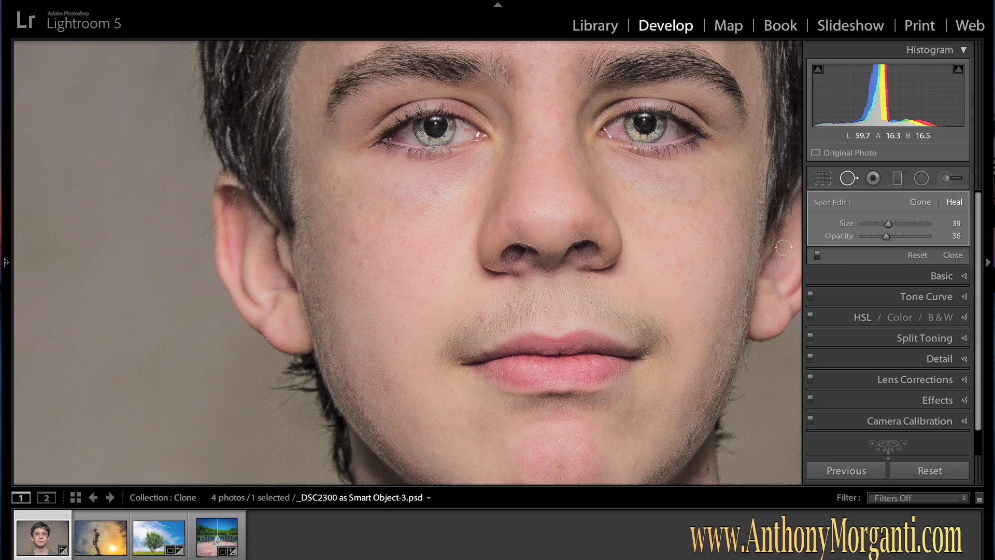
Step: Heal beneath the other eye with a stroke at opacity 100, sampling from the cheek below it
left_click_drag(611, 152, 696, 154)
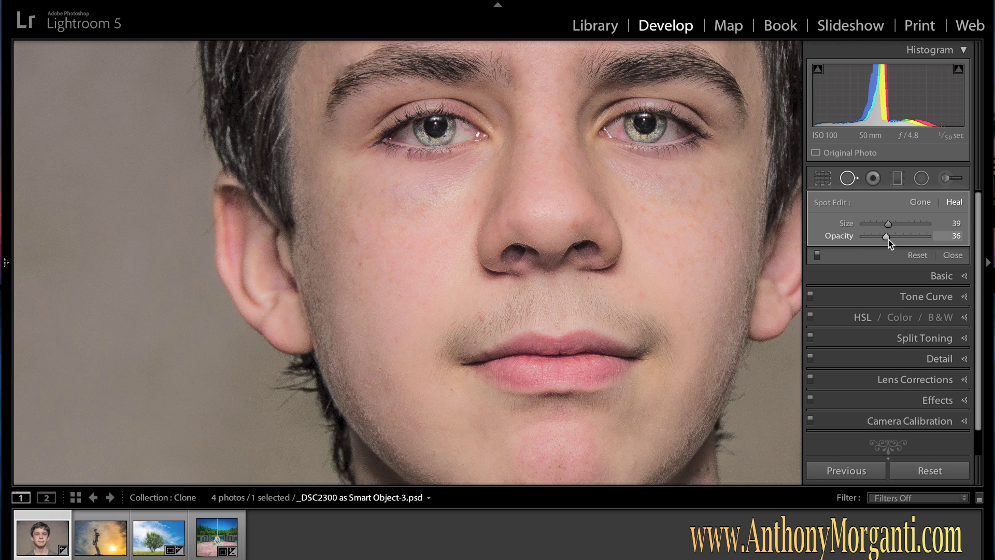
left_click_drag(886, 237, 936, 239)
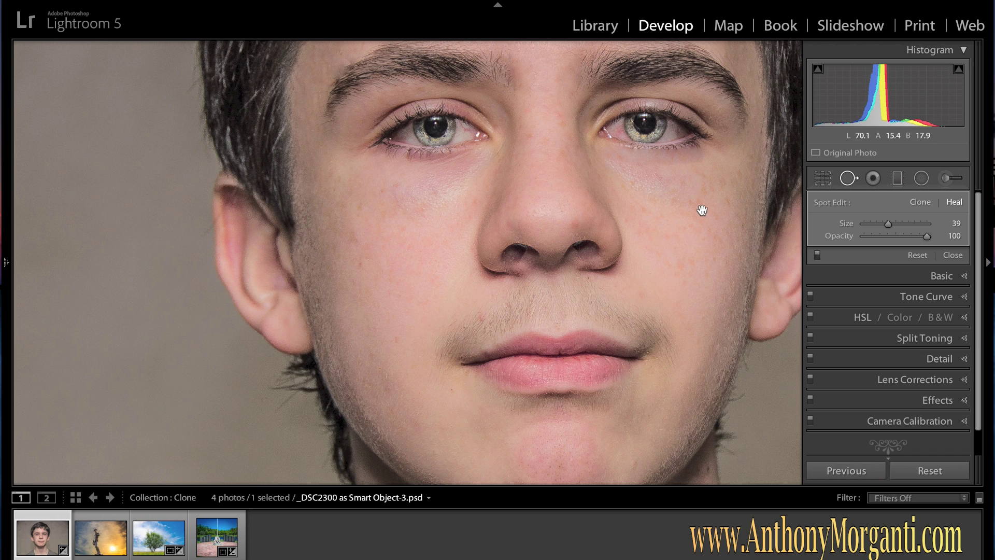
left_click_drag(688, 214, 679, 214)
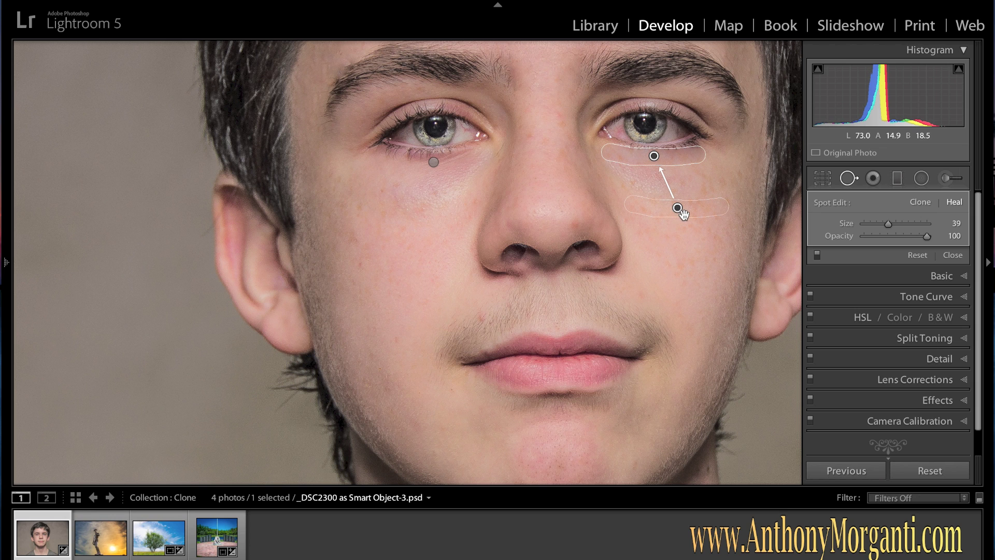
key("z")
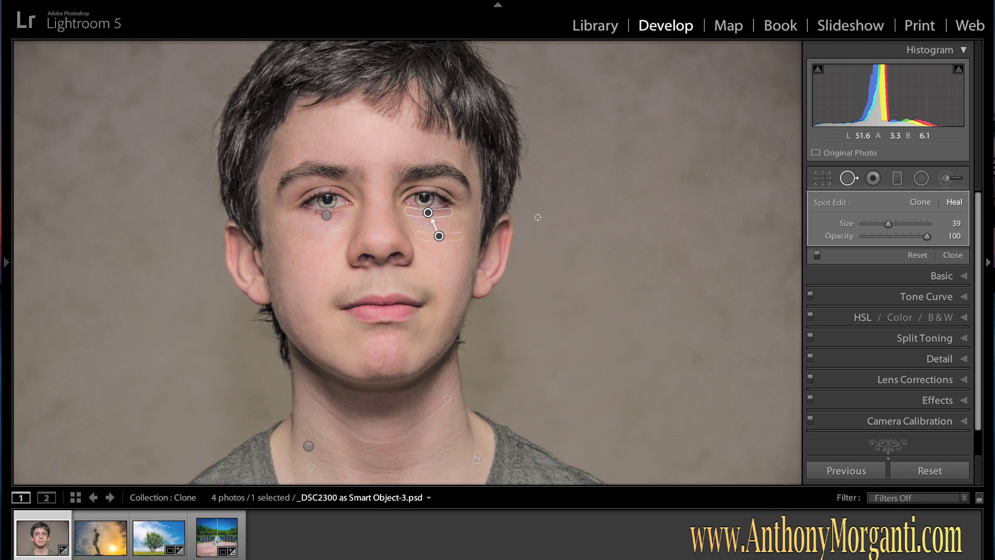
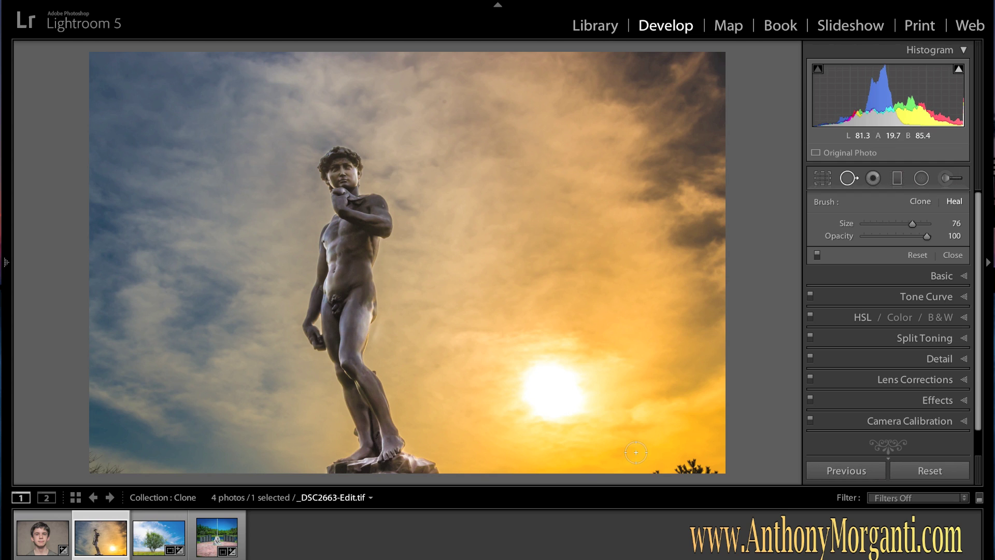
Step: Heal out the branches in both lower corners of the statue photo at size 77, sampling from clean sky
left_click_drag(652, 466, 717, 469)
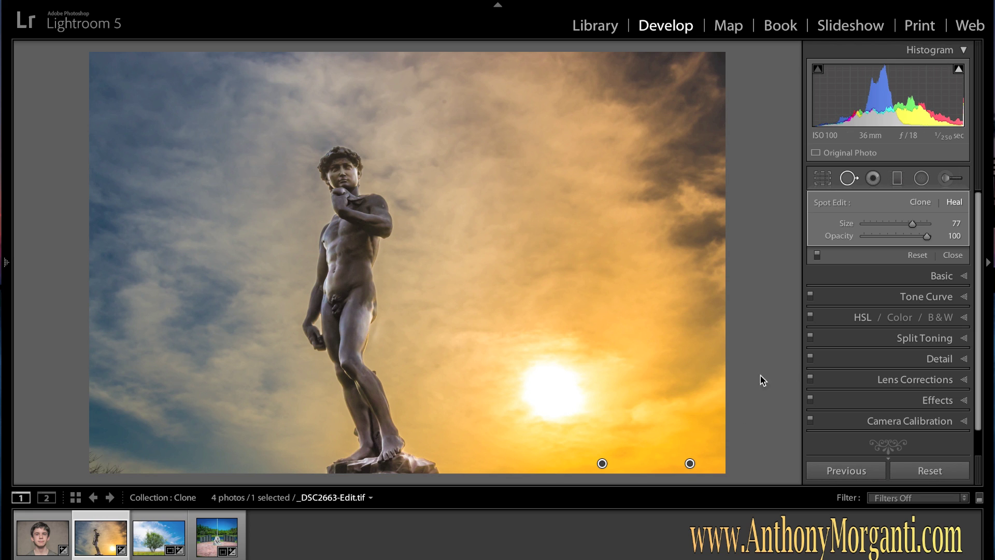
left_click_drag(93, 456, 118, 468)
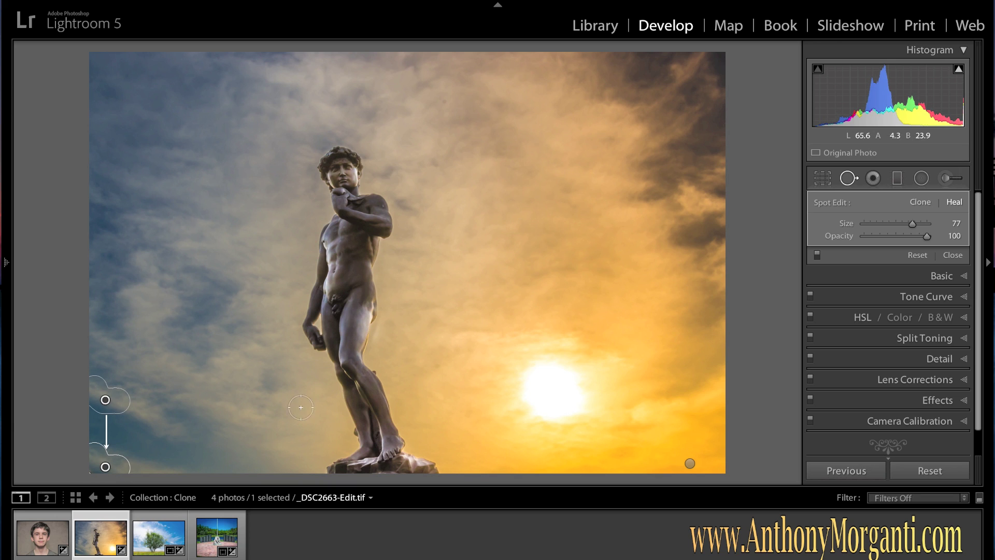
mouse_move(106, 398)
left_mouse_down()
mouse_move(138, 389)
mouse_move(129, 382)
mouse_move(142, 406)
mouse_move(138, 394)
left_mouse_up()
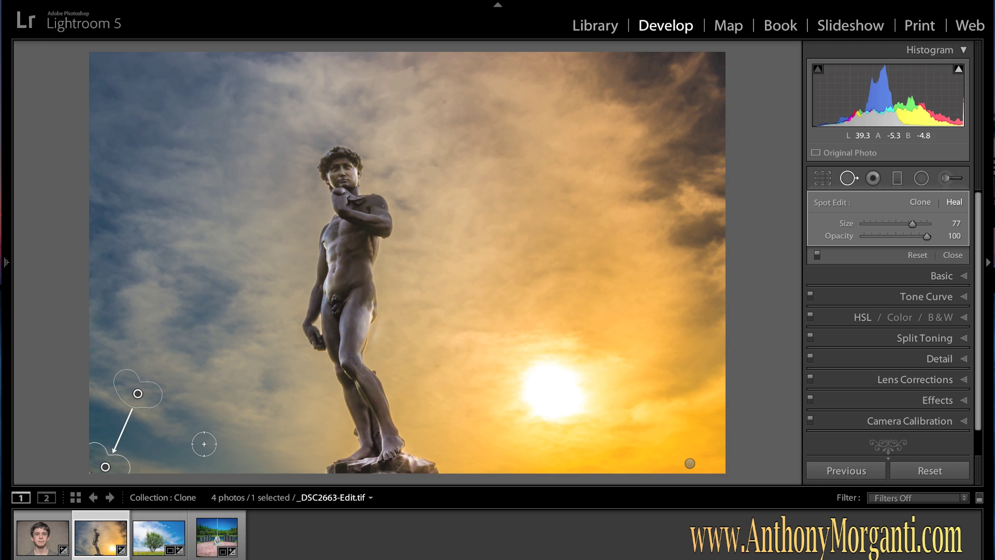
Step: Replace the lower-left corner's healing spot with a new stroke over the branches, sampling the sky to its right
key("Escape")
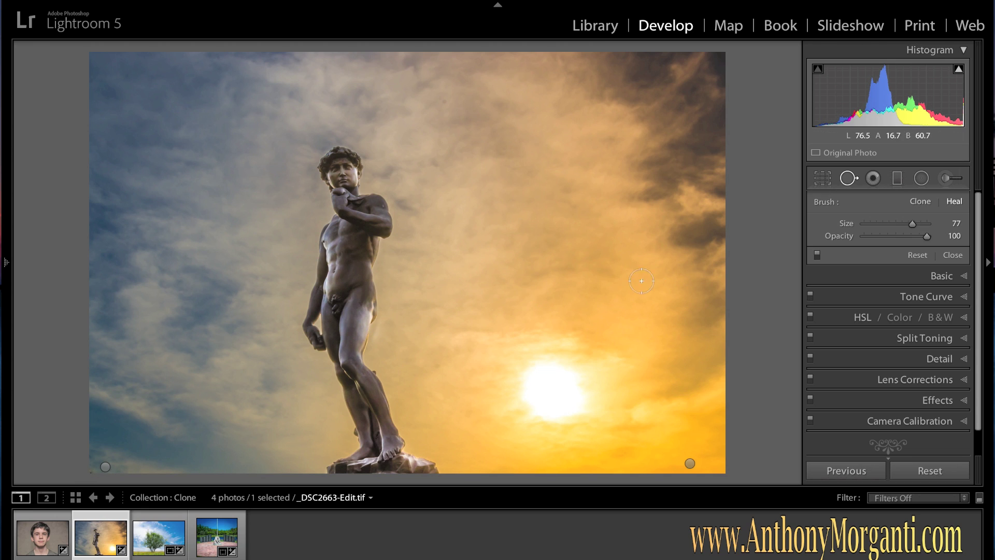
left_click(107, 467)
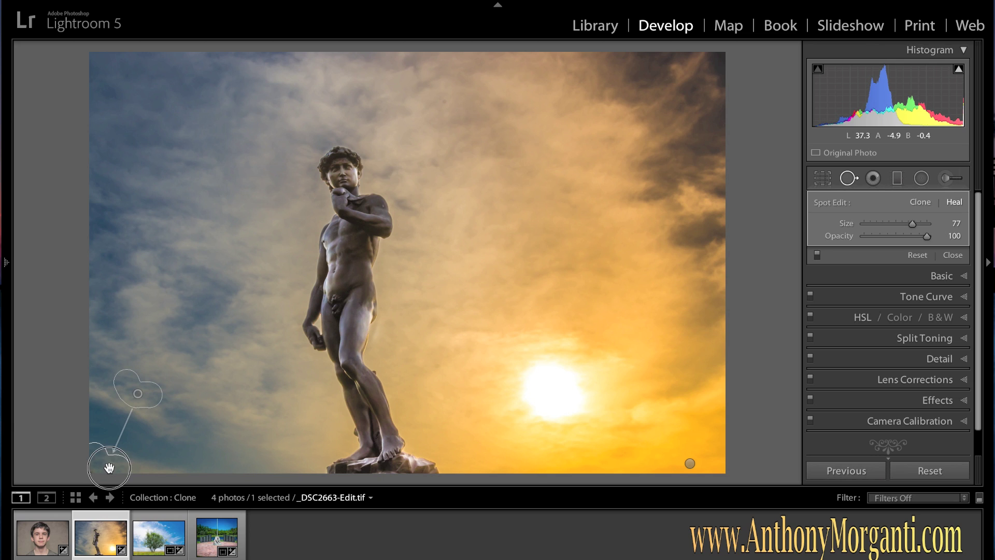
key("Delete")
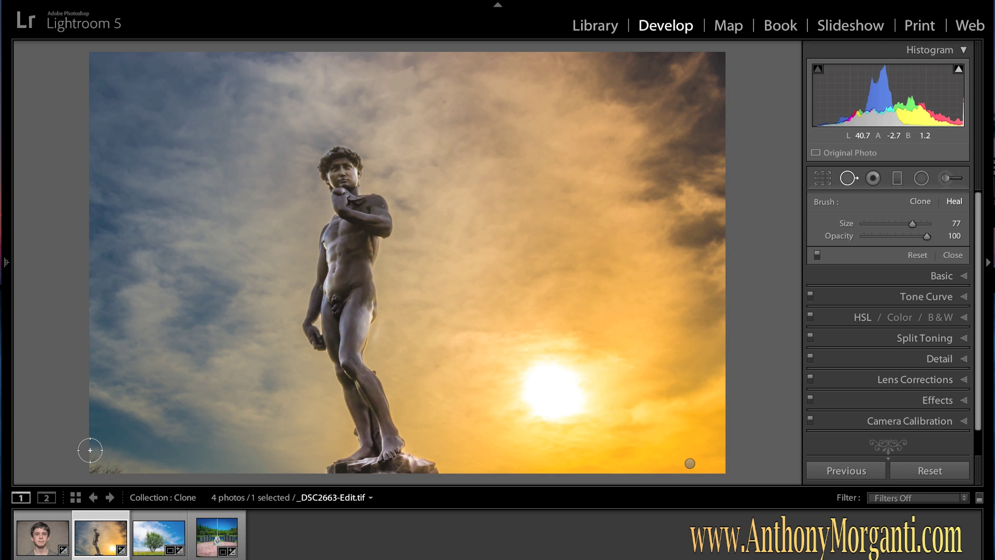
mouse_move(94, 451)
left_mouse_down()
mouse_move(96, 466)
mouse_move(116, 464)
mouse_move(83, 477)
left_mouse_up()
mouse_move(98, 408)
left_mouse_down()
mouse_move(95, 398)
mouse_move(142, 360)
mouse_move(176, 382)
mouse_move(189, 410)
mouse_move(222, 413)
mouse_move(224, 386)
mouse_move(240, 414)
mouse_move(226, 435)
mouse_move(172, 447)
mouse_move(182, 452)
left_mouse_up()
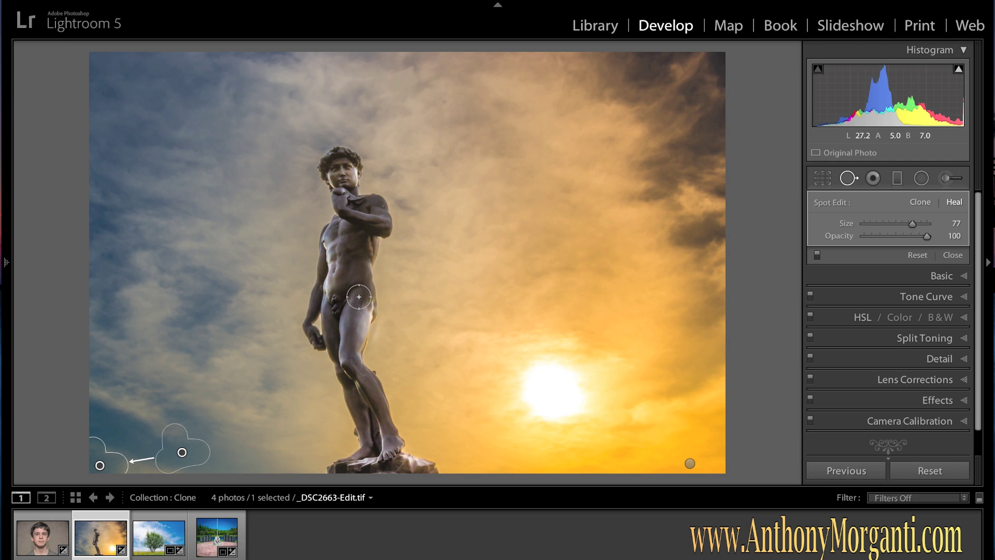
Step: Open the tree photo _DSC3980.NEF and heal out the tall plant at its right edge, sampling from the sky beside it
left_click(152, 529)
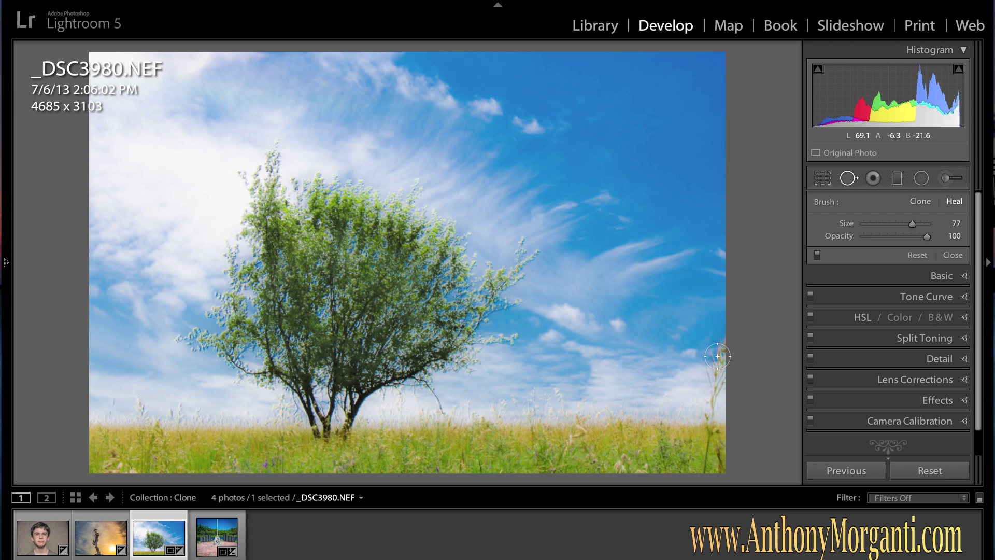
mouse_move(718, 340)
left_mouse_down()
mouse_move(711, 406)
mouse_move(715, 393)
left_mouse_up()
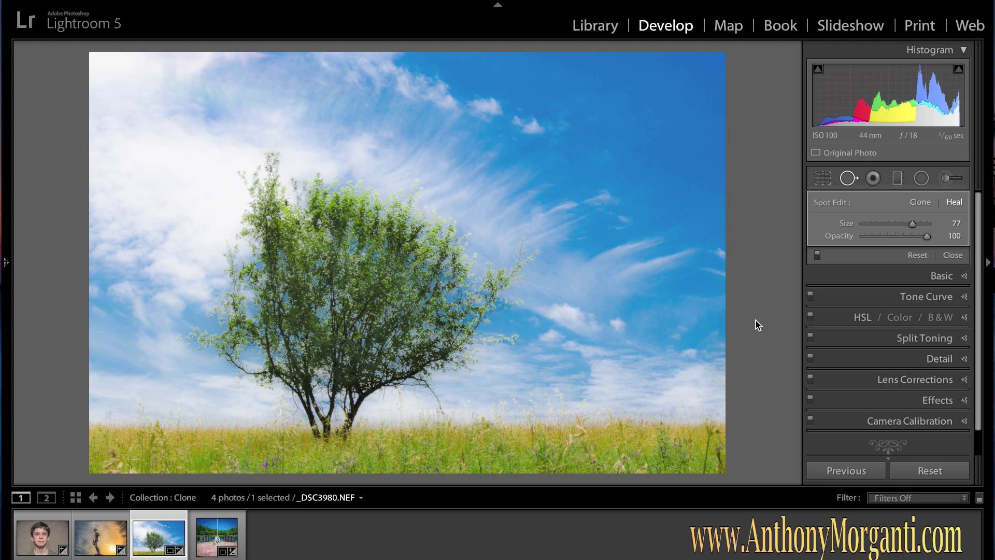
left_click_drag(616, 375, 631, 365)
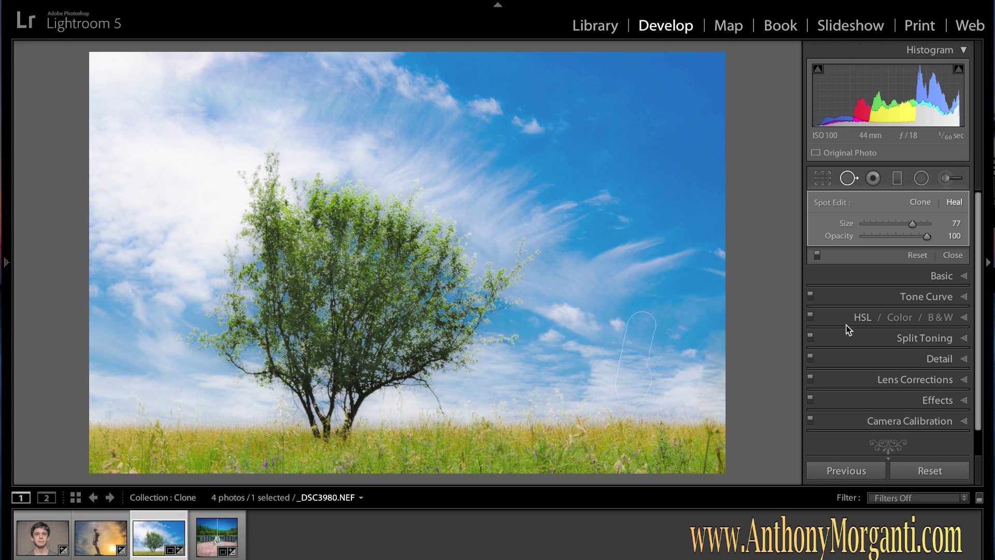
Step: Nudge the sampling area for the tall plant's healing stroke and set the post-crop vignetting amount to +39
left_click_drag(632, 366, 627, 377)
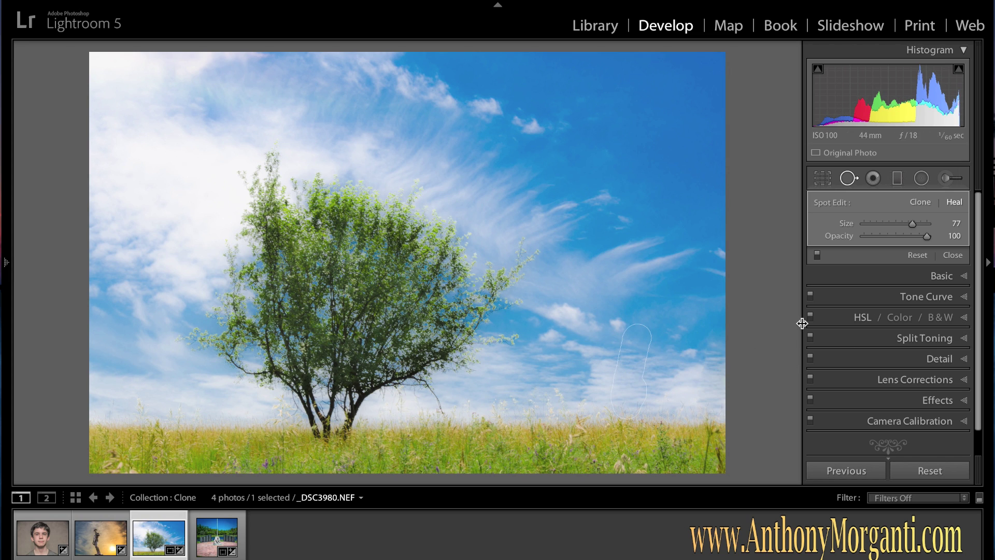
left_click(965, 401)
left_click_drag(895, 338, 908, 337)
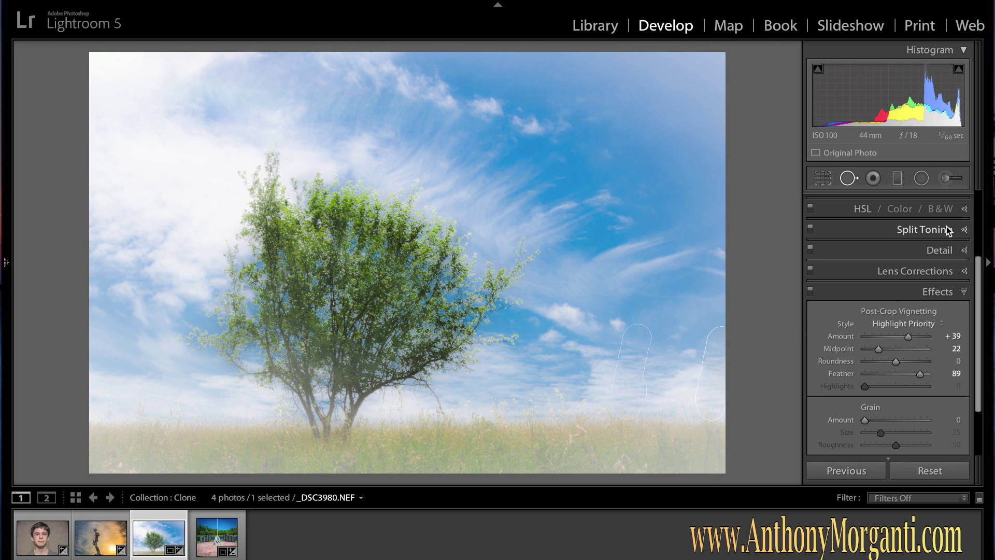
left_click(967, 292)
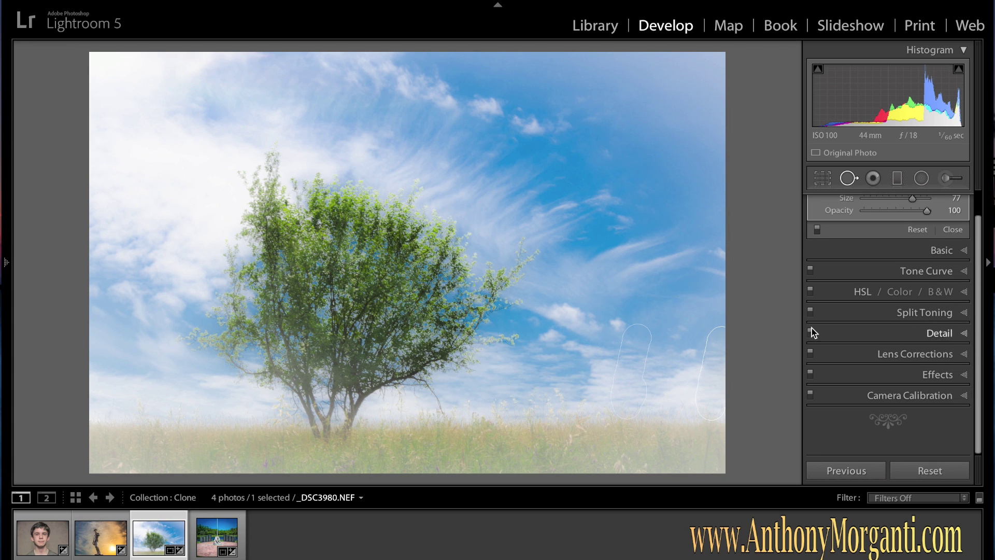
Step: Open the memorial photo _DSC3138.NEF with the Spot Removal tool active in Heal mode
left_click(220, 530)
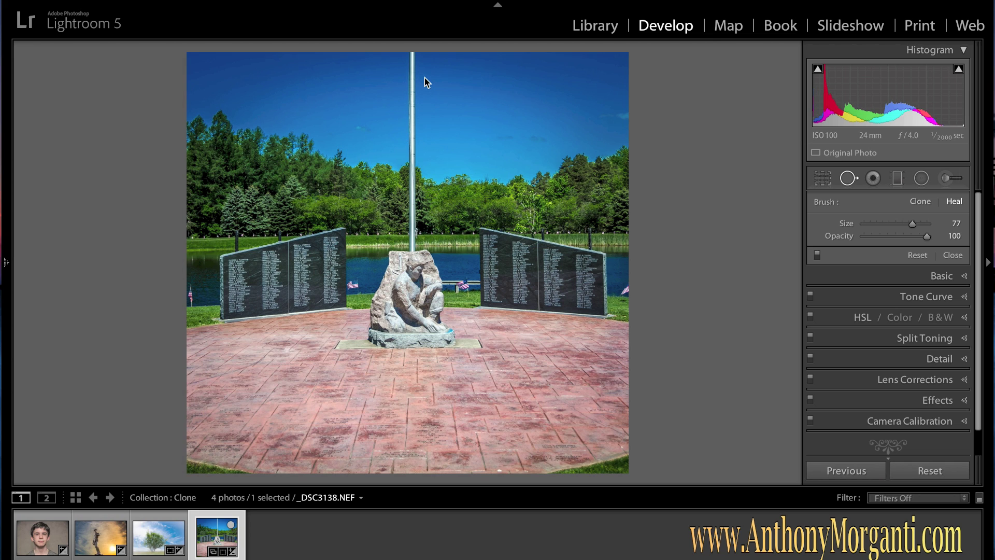
left_click(848, 179)
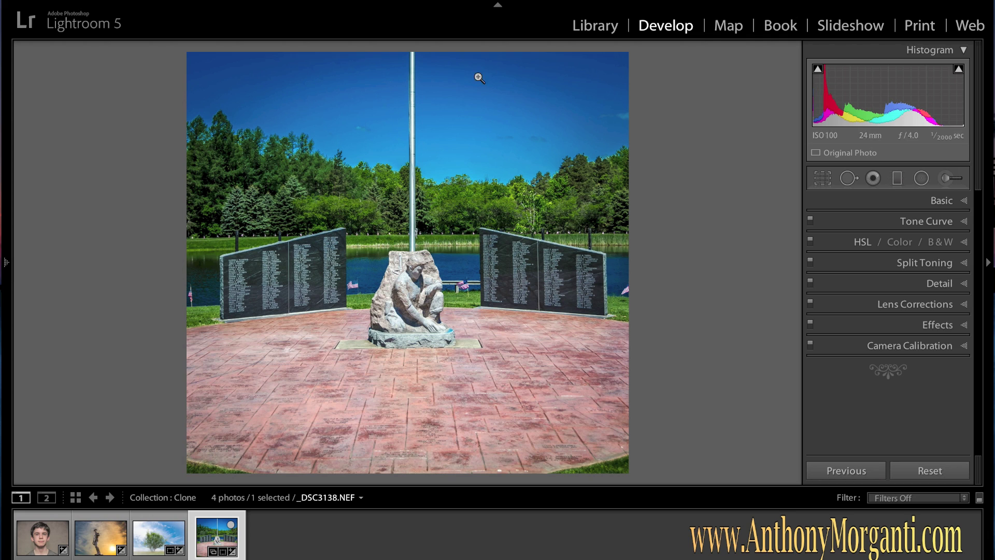
left_click(848, 178)
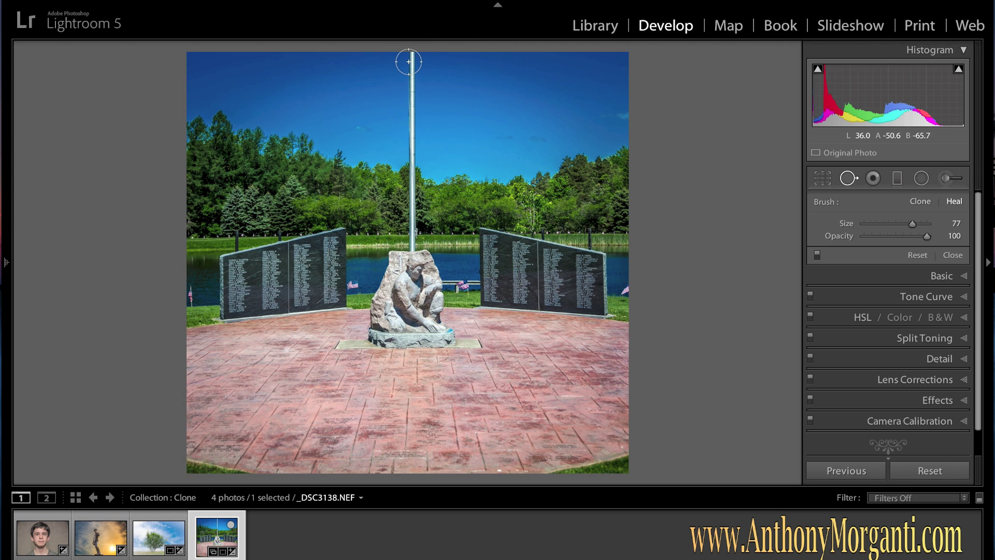
Step: Try healing the flagpole at size 76 by joining a spot at its top to one at its base, and delete the stroke
scroll(408, 62, "down", 2)
left_click(411, 58)
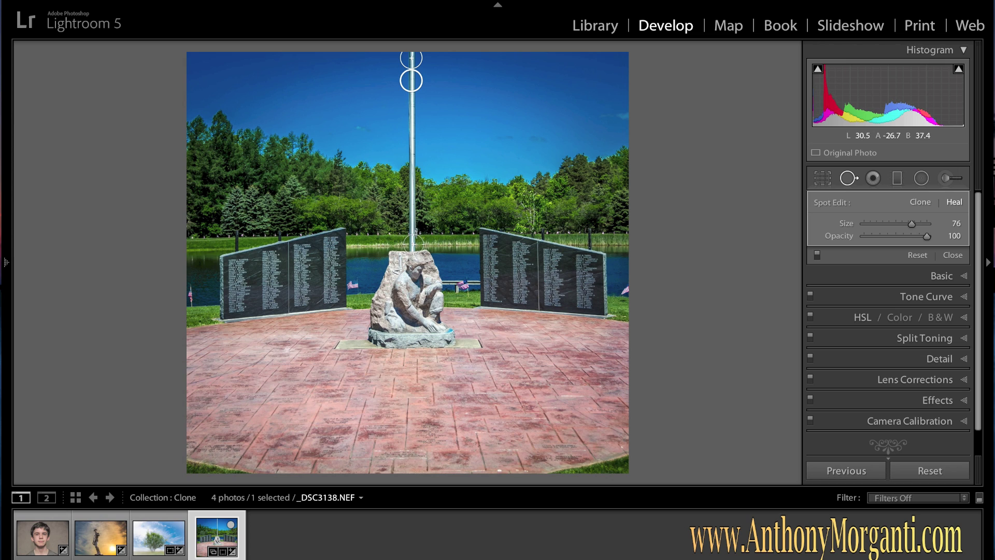
key("shift")
left_click(413, 243, "shift")
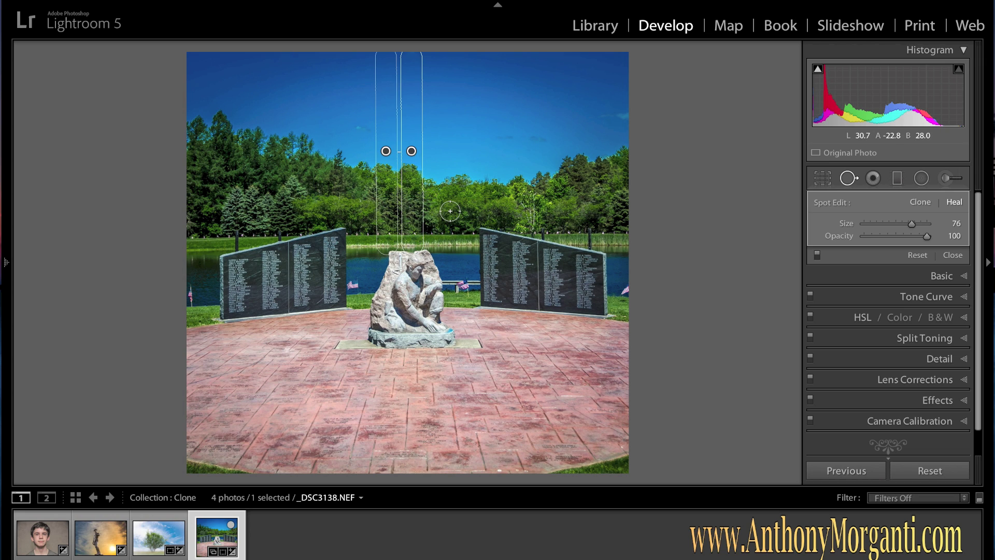
key("h")
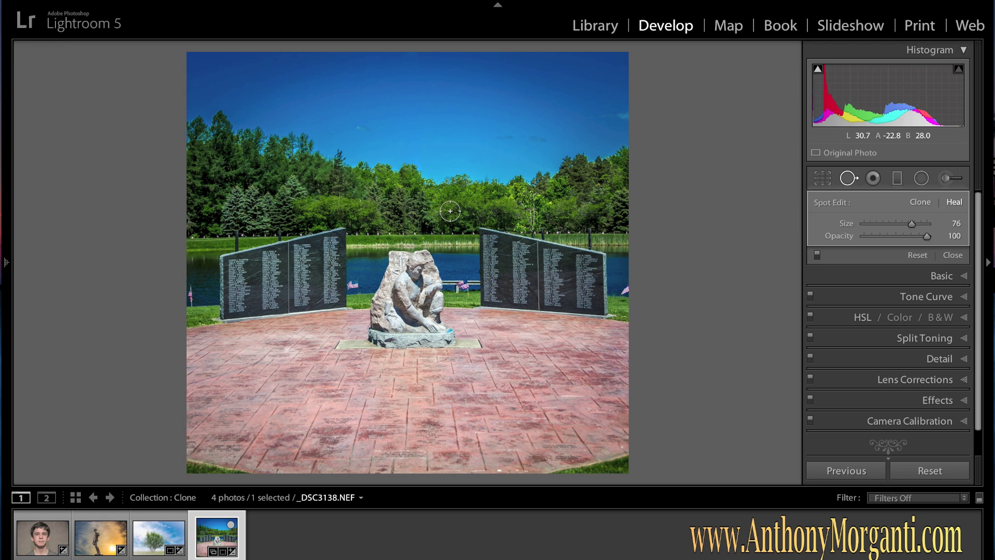
key("h")
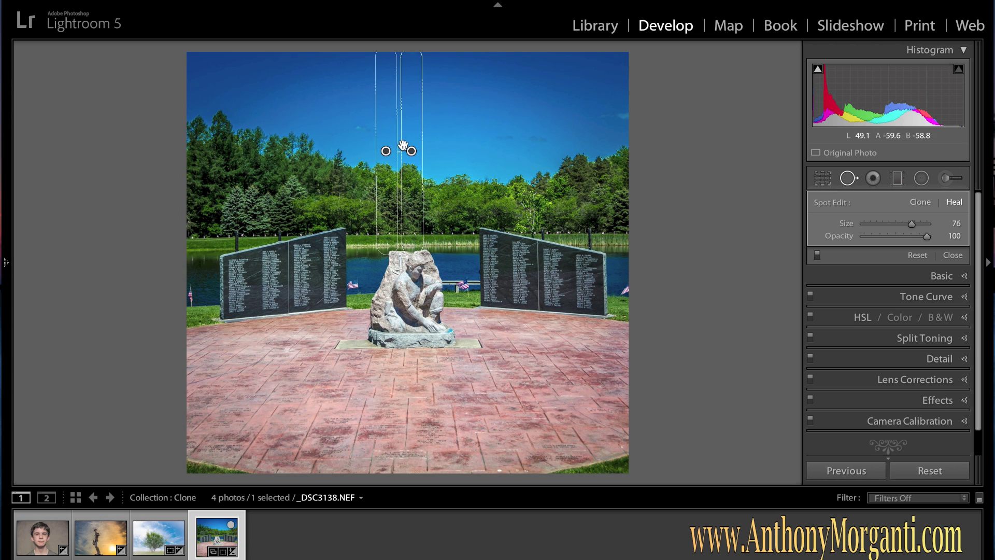
key("Delete")
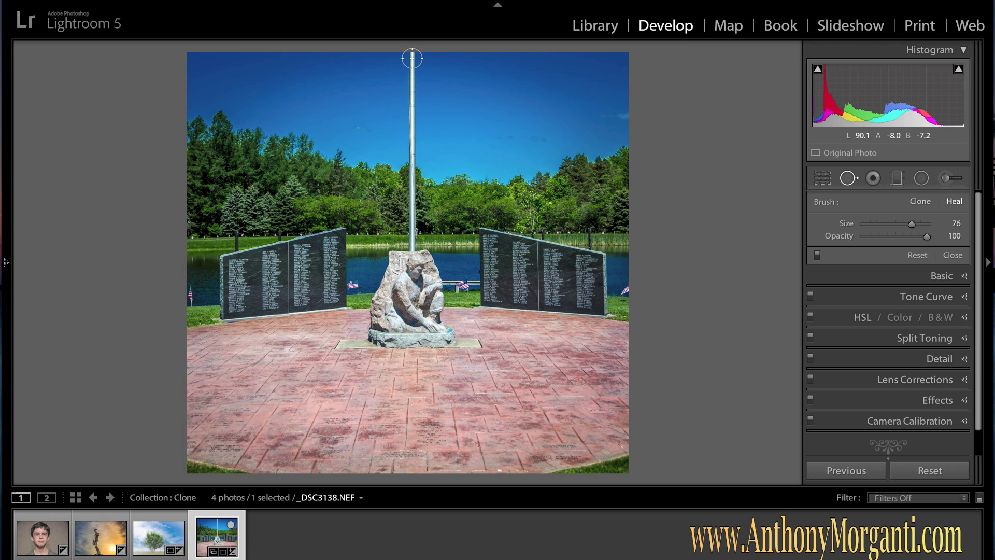
Step: Heal the flagpole with one straight painted stroke and compare Clone mode with Heal mode on it
key("shift")
mouse_move(412, 58)
left_mouse_down()
mouse_move(412, 109)
mouse_move(546, 136)
mouse_move(562, 180)
mouse_move(554, 242)
left_mouse_up()
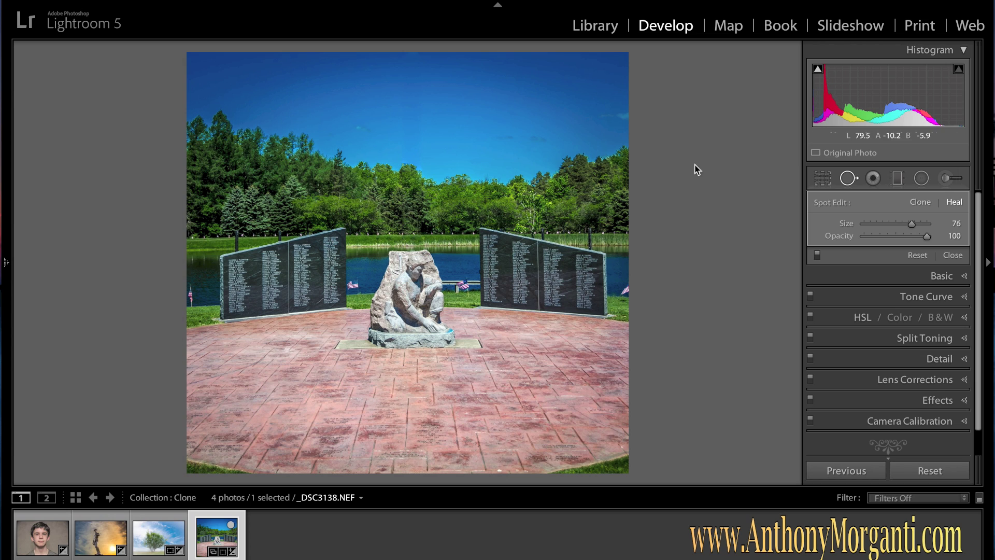
left_click(922, 202)
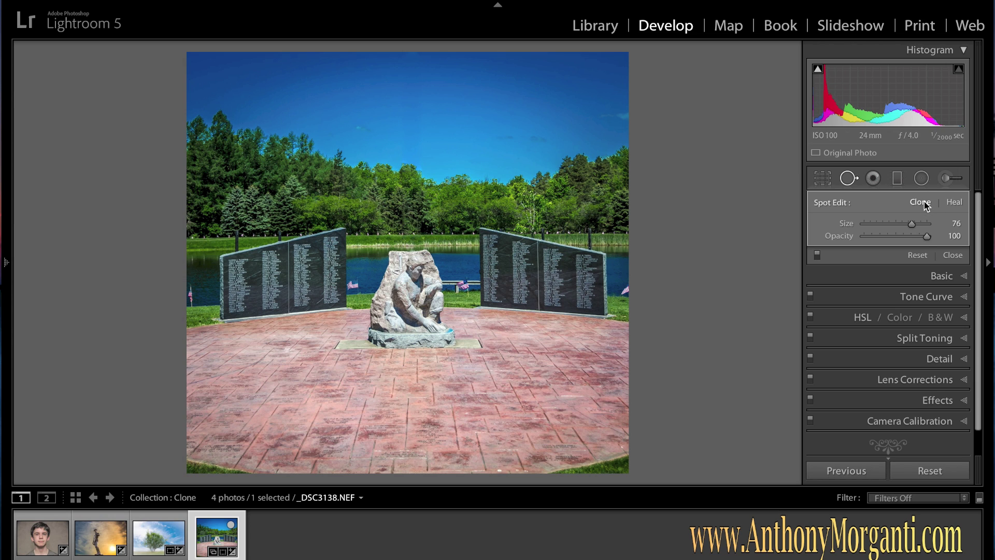
left_click(954, 203)
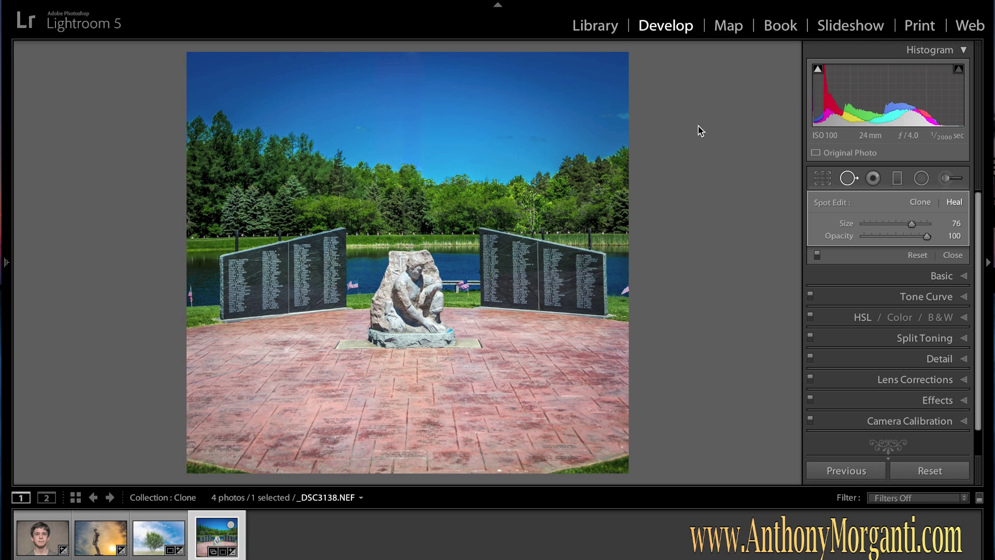
Step: Shift the flagpole stroke's sampling area closer to the pole, and delete the stroke
left_click(377, 149)
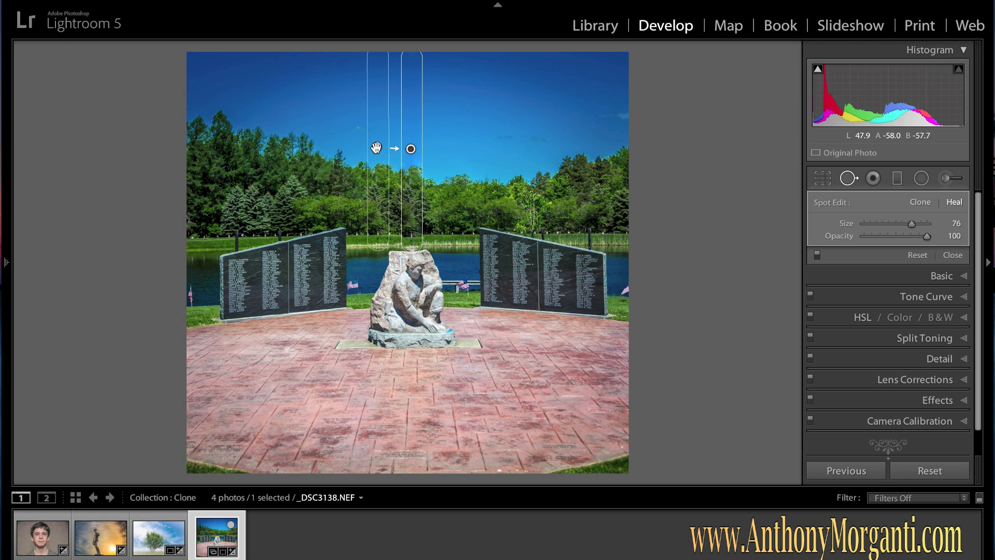
left_click_drag(376, 148, 378, 148)
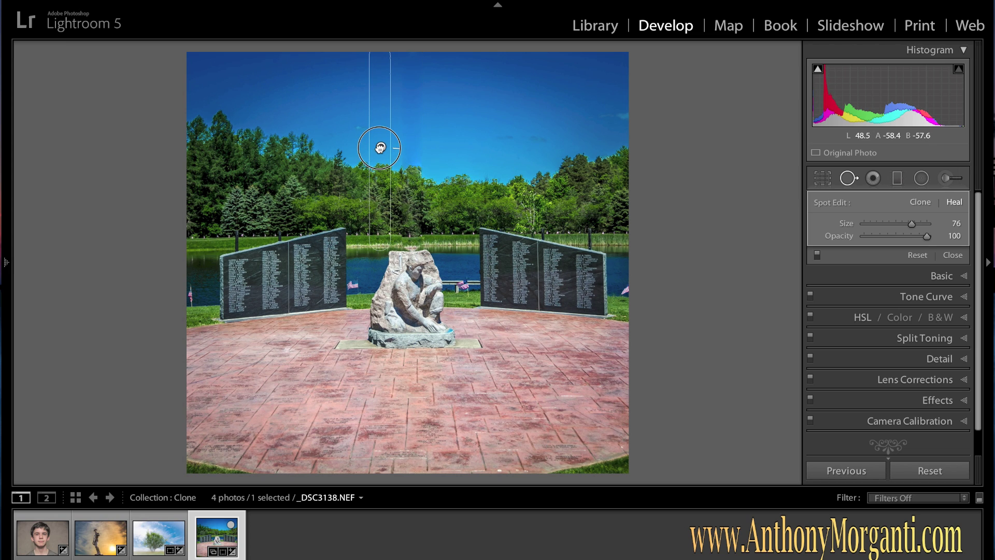
left_click_drag(381, 147, 385, 148)
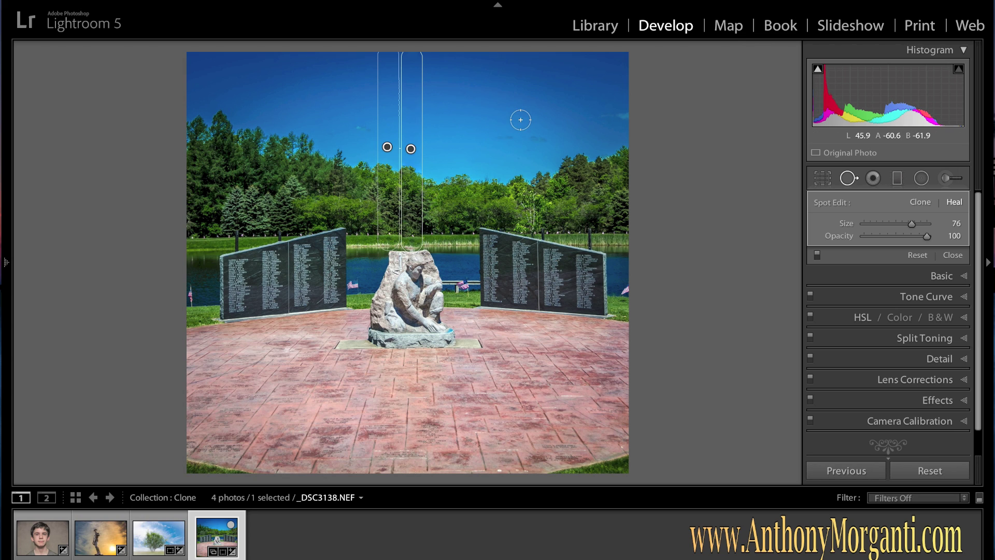
left_click(389, 146, "alt")
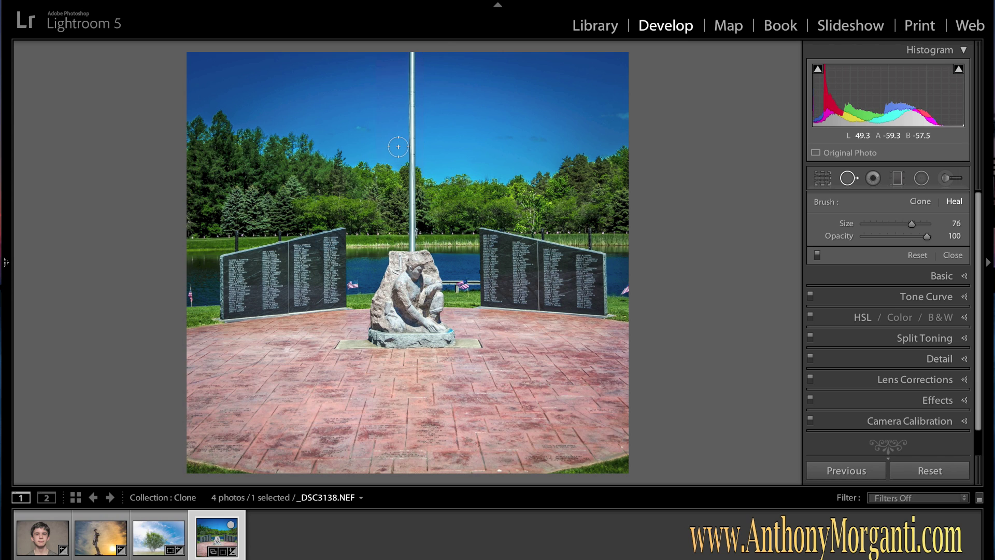
Step: Try a straight healing stroke from the photo's upper edge down to just above the flagpole's base, and delete it
key("shift")
left_click_drag(410, 52, 410, 227)
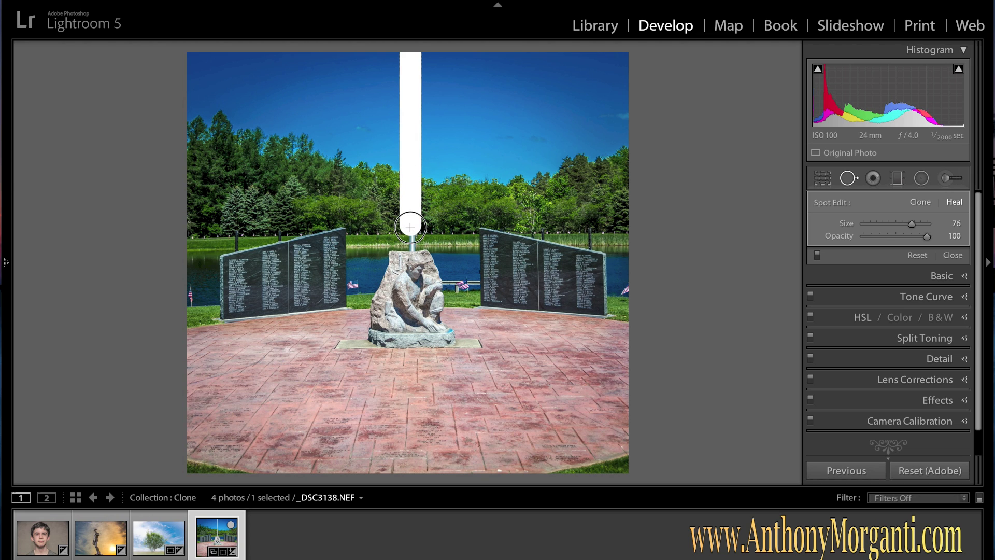
left_click_drag(411, 225, 408, 223)
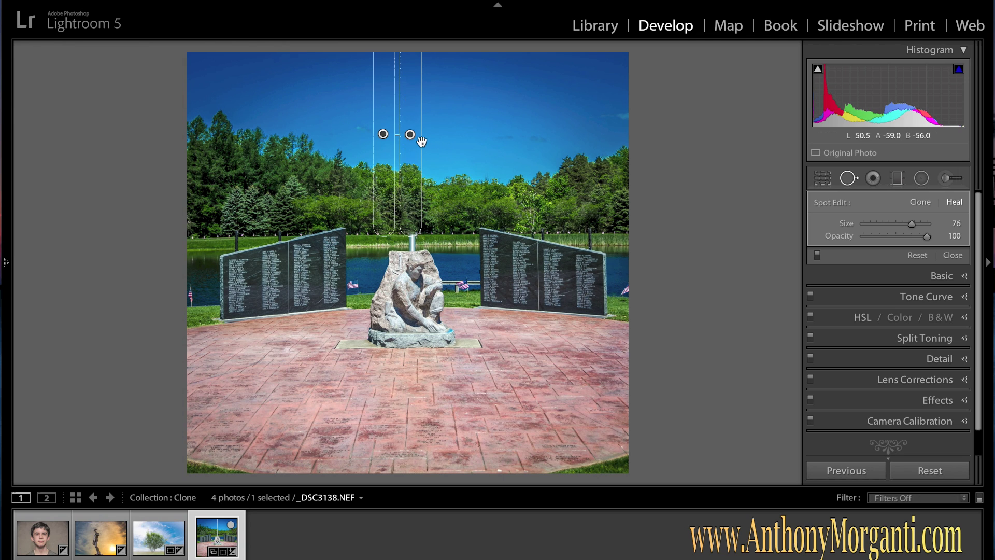
key("Delete")
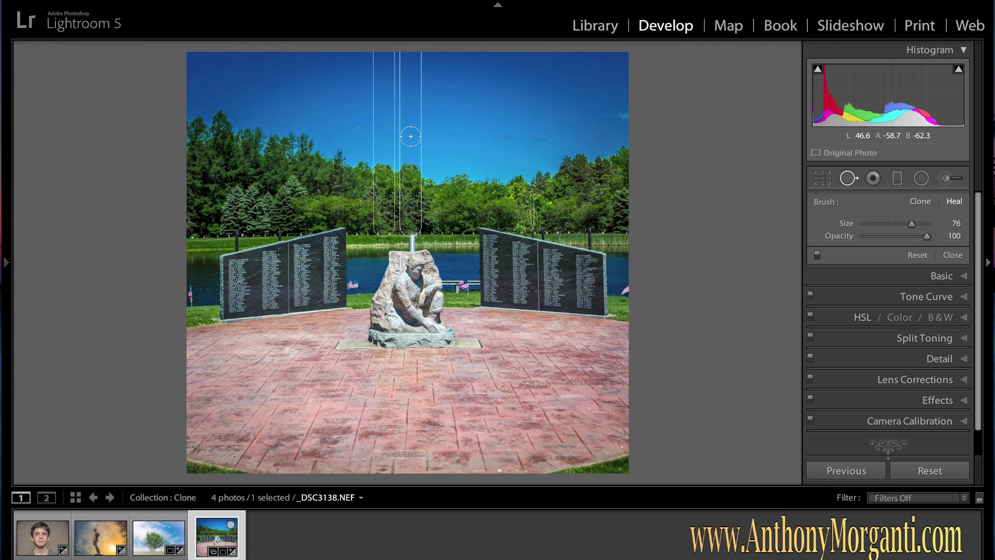
Step: Heal out the whole flagpole with a constrained vertical stroke down to the statue, and check it with the tool overlay hidden
key("shift")
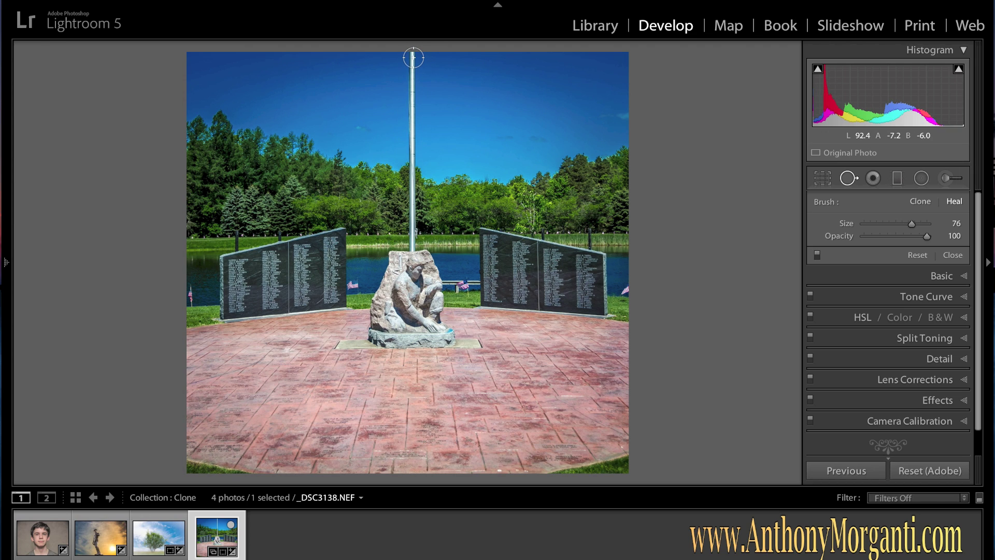
left_click_drag(413, 58, 417, 244)
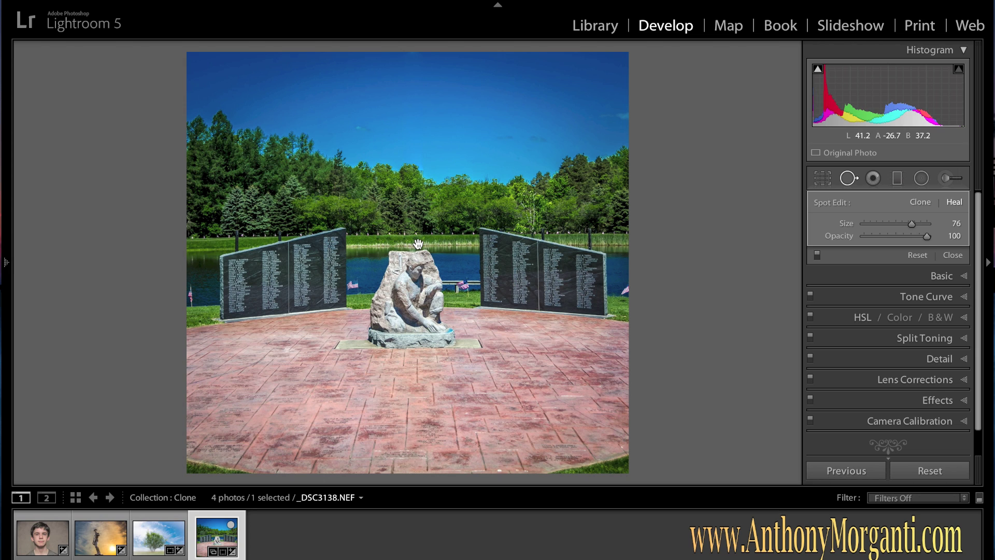
key("h")
key("h")
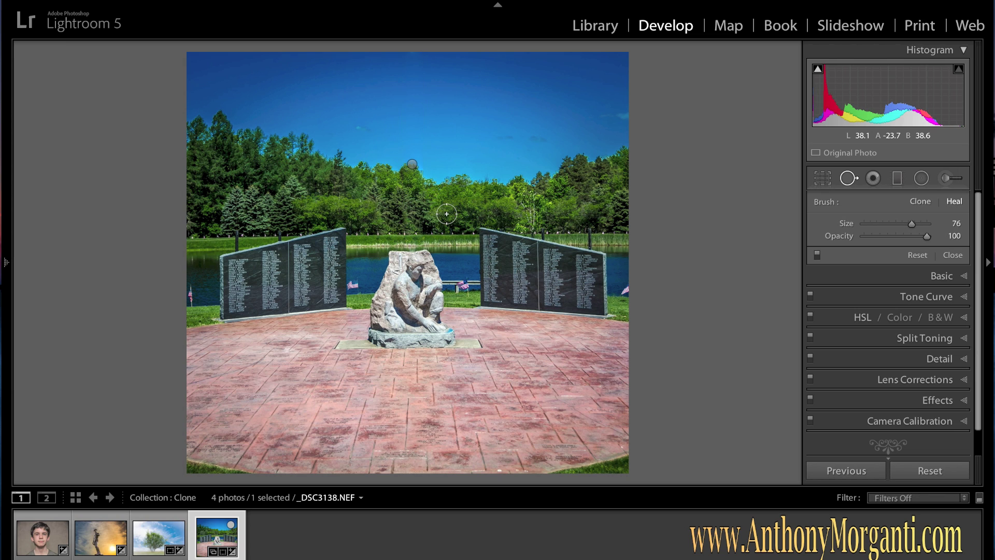
left_click(849, 177)
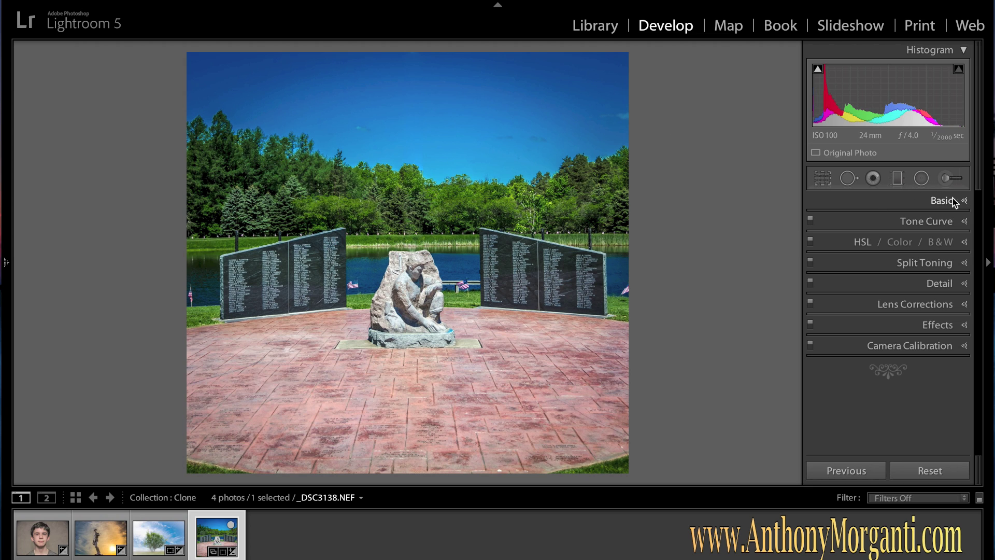
left_click(844, 179)
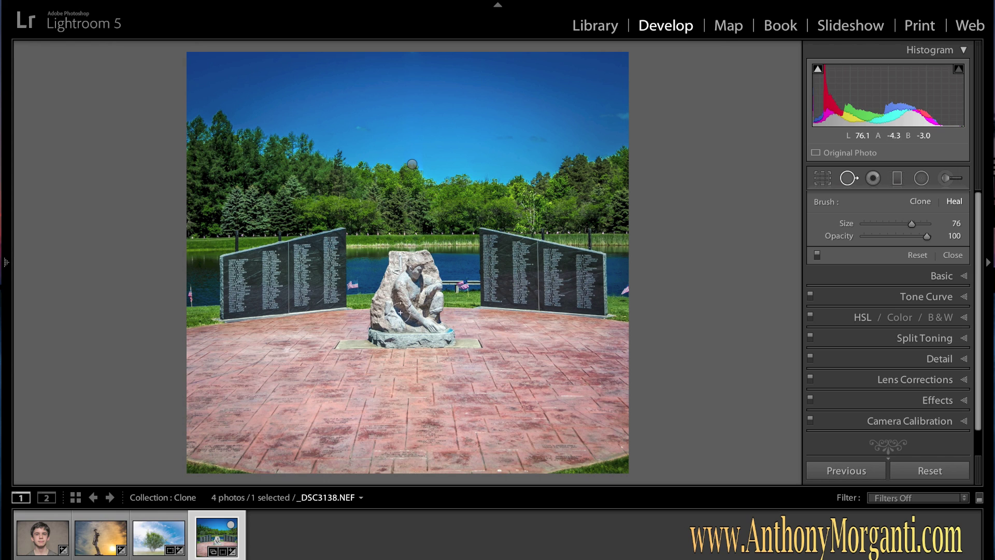
left_click_drag(413, 248, 413, 54)
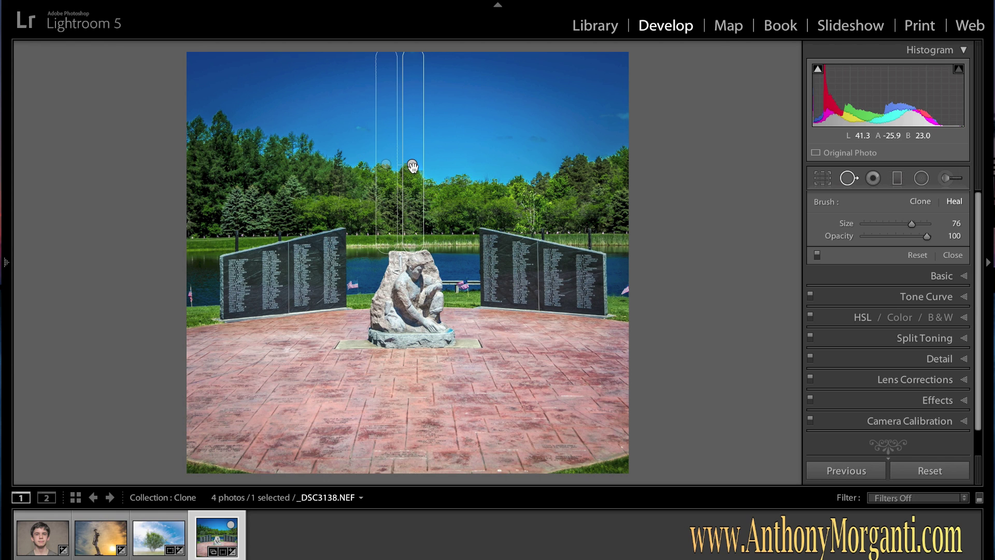
Step: Open the portrait _DSC2300 as Smart Object-3.psd and delete the healing spot over the lowest neck blemish
left_click(36, 550)
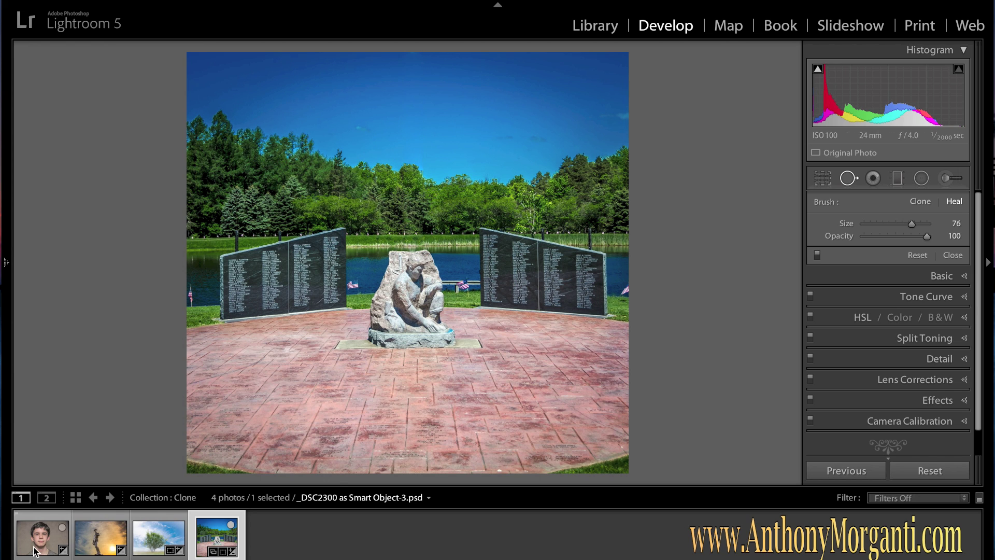
left_click(36, 551)
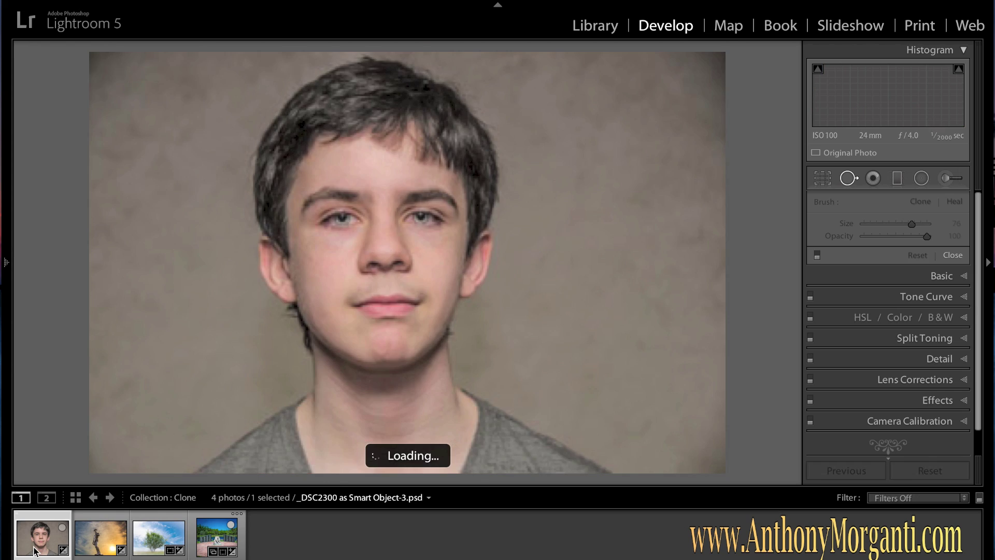
left_click(329, 434)
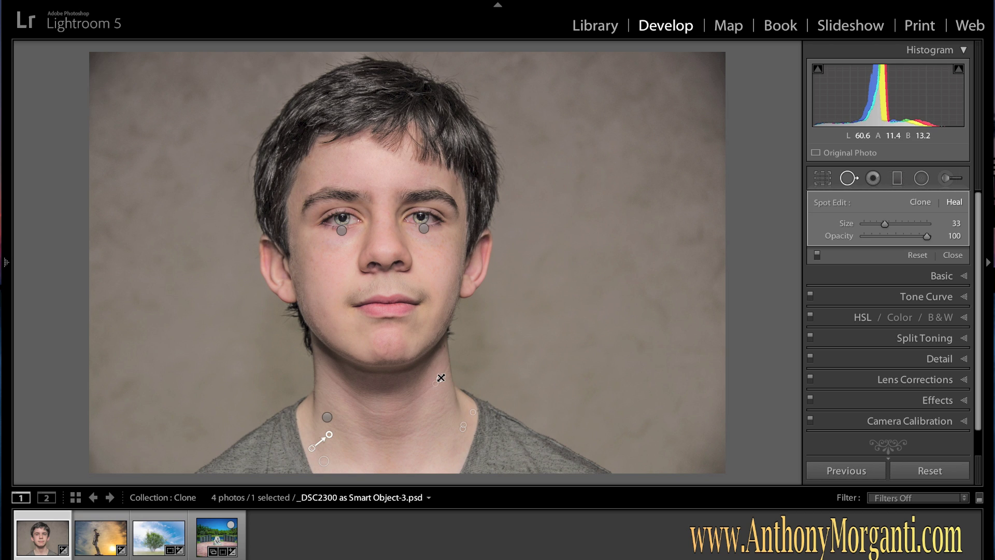
left_click(440, 378)
key("Delete")
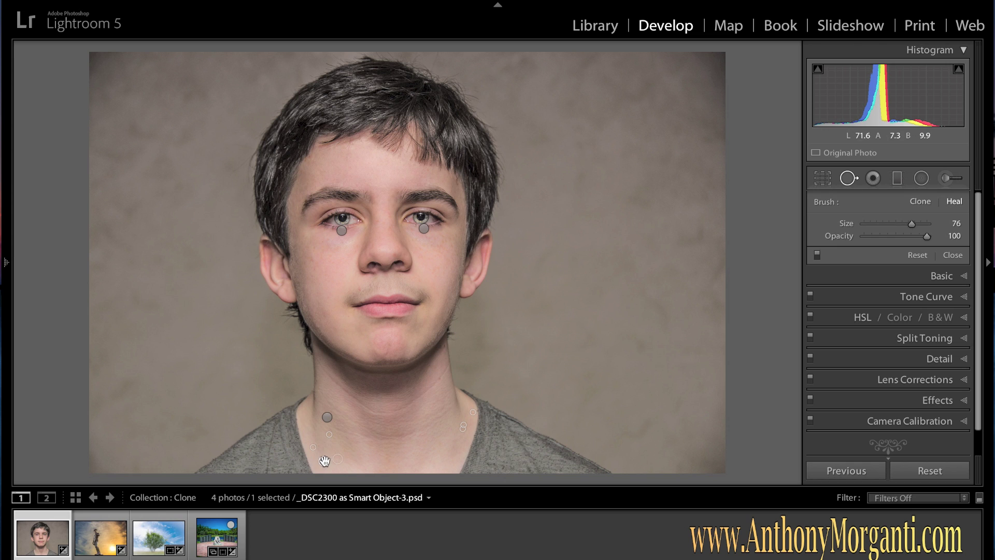
left_click(323, 460)
mouse_move(340, 457)
left_mouse_down()
mouse_move(334, 438)
mouse_move(354, 442)
left_mouse_up()
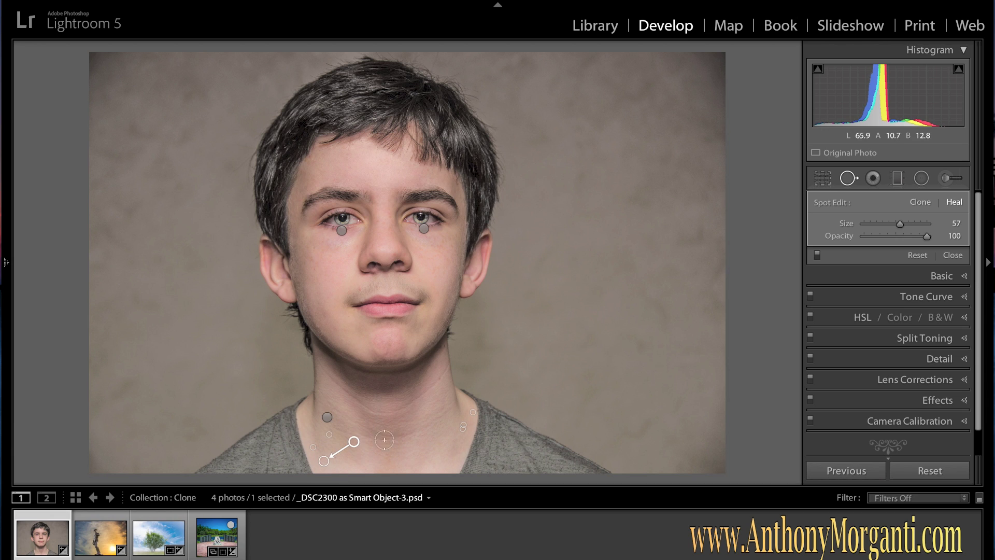
key("Escape")
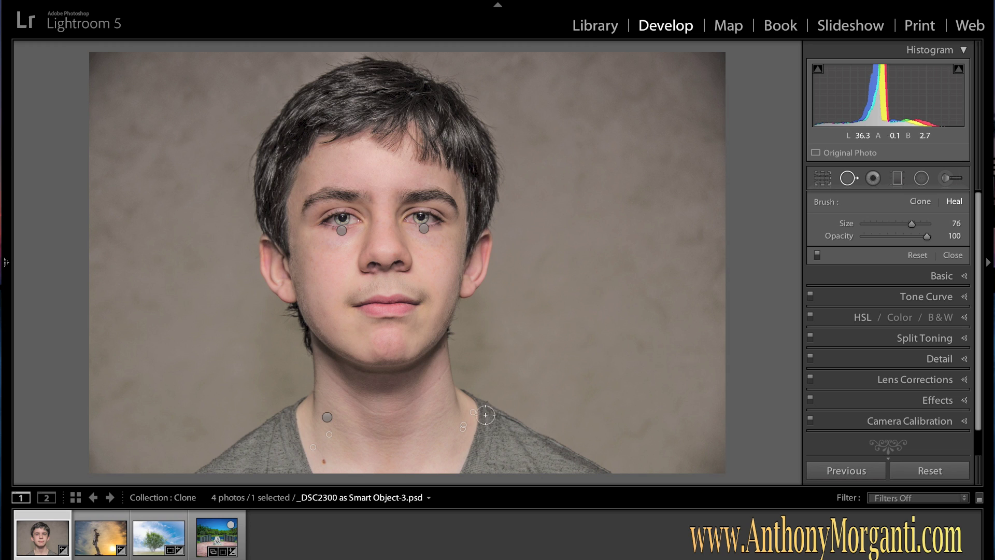
Step: Select the healing stroke beneath the eye on the photo's right side and enlarge the portrait to inspect the lower neck blemish
left_click(423, 229)
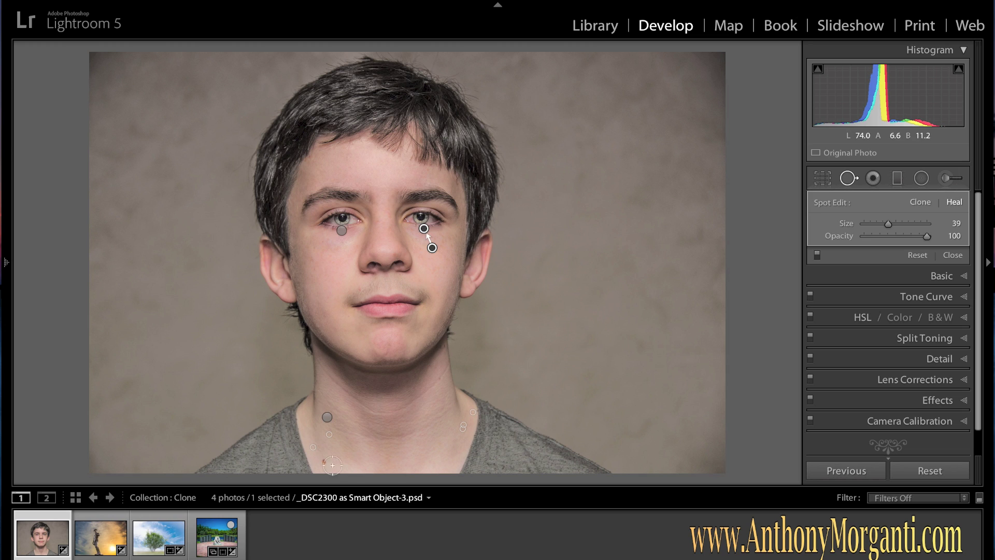
key("h")
key("h")
key("ctrl+equal")
key("ctrl+minus")
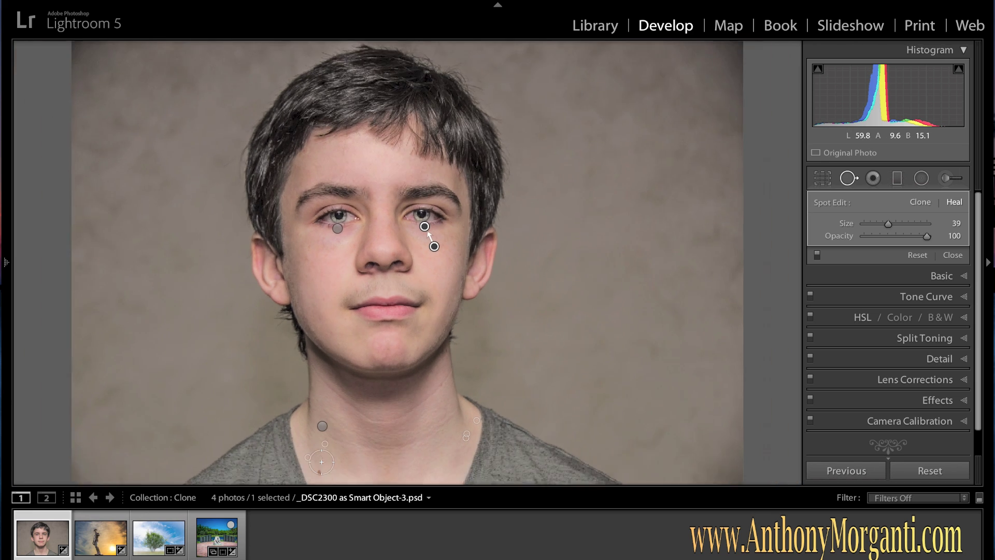